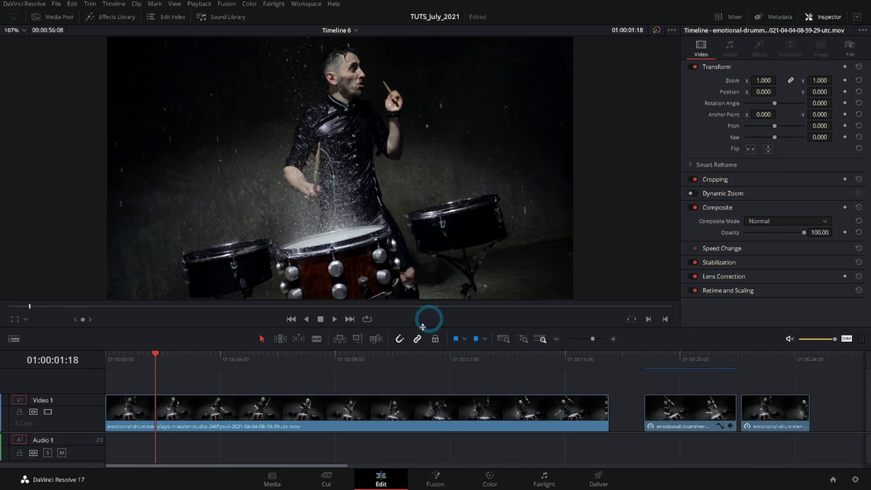
# Play the drummer timeline from the start through its clips.
pyautogui.press('Home')
pyautogui.press('space')
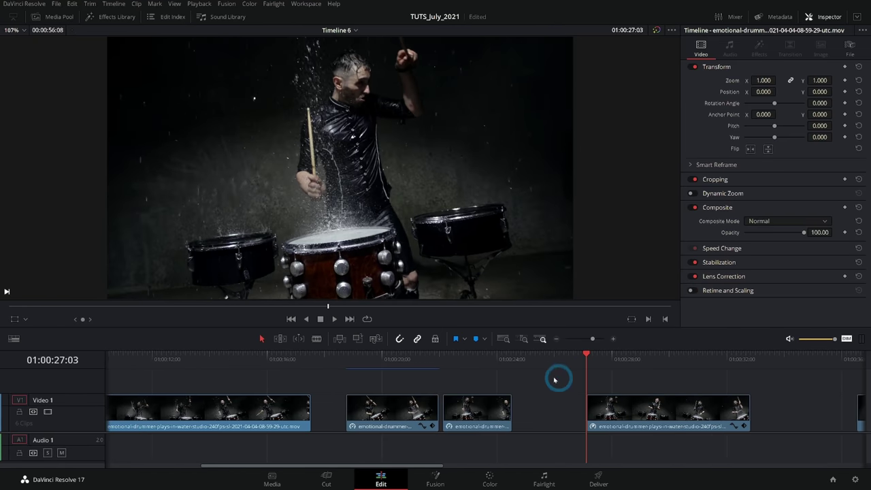
pyautogui.press('space')
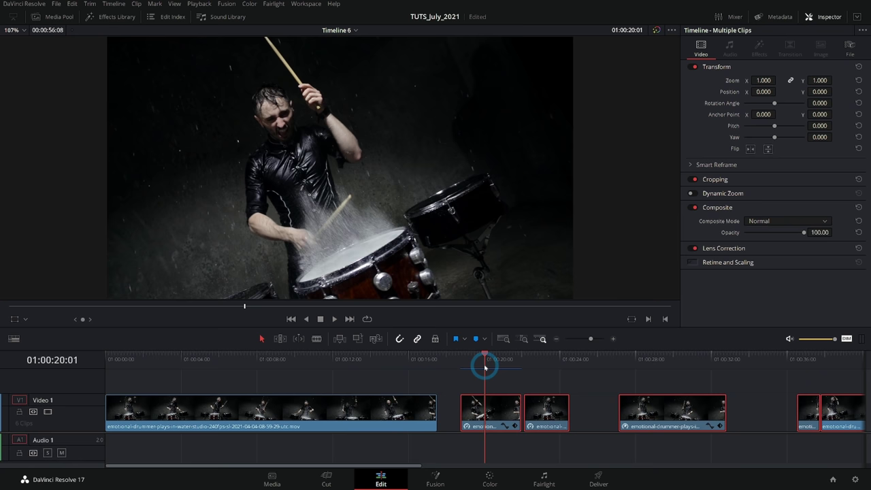
# Delete the extra clips after the first drummer clip and return the playhead to the timeline start.
pyautogui.press('Delete')
pyautogui.moveTo(454, 362); pyautogui.dragTo(105, 367)
pyautogui.click(521, 415)
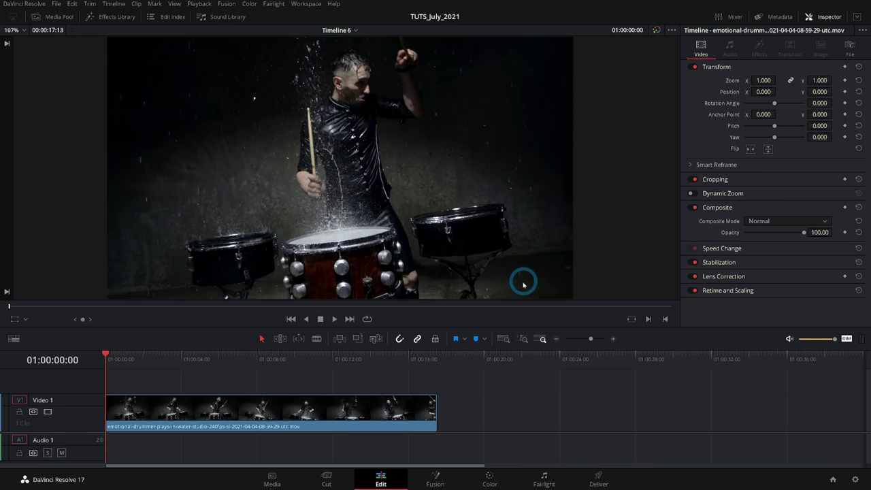
# Play and scrub the remaining drummer clip to examine its motion at normal speed.
pyautogui.press('space')
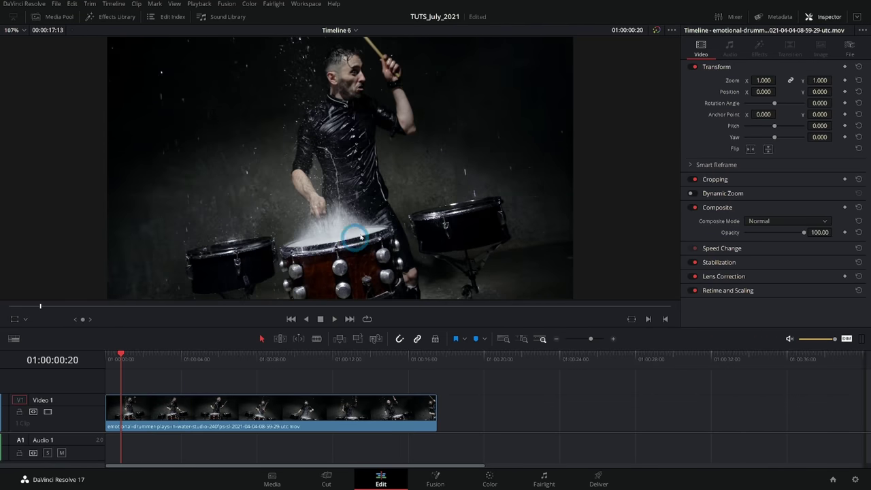
pyautogui.press('space')
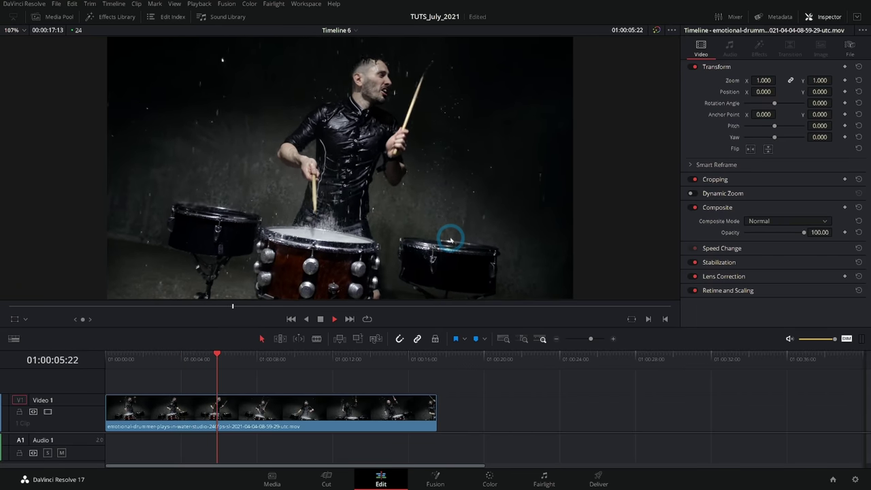
pyautogui.press('space')
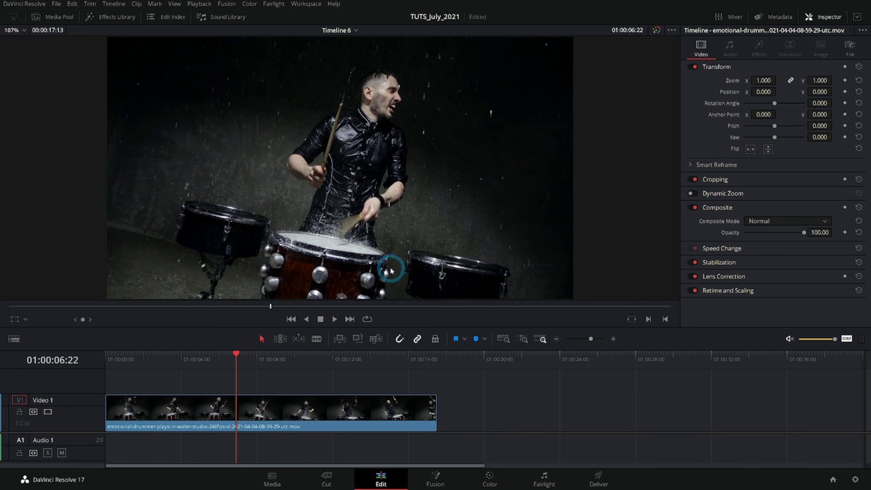
pyautogui.moveTo(178, 361); pyautogui.dragTo(170, 362)
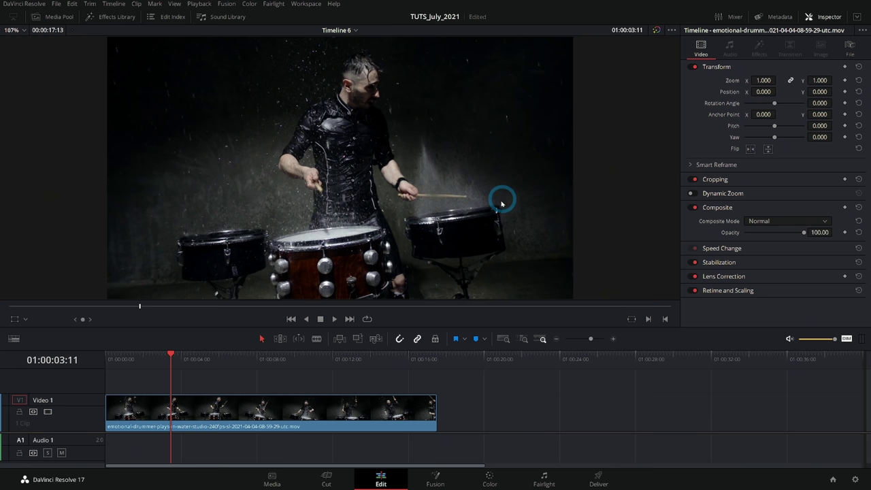
pyautogui.moveTo(173, 360); pyautogui.dragTo(121, 365)
pyautogui.press('space')
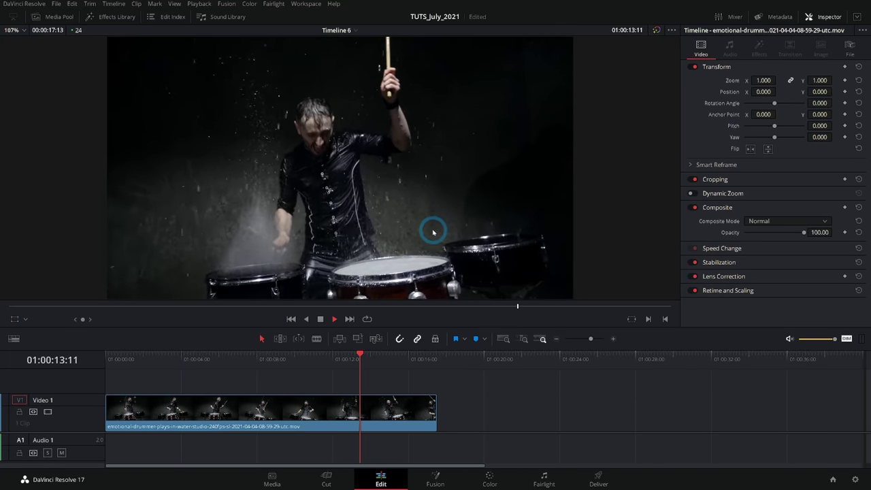
pyautogui.press('space')
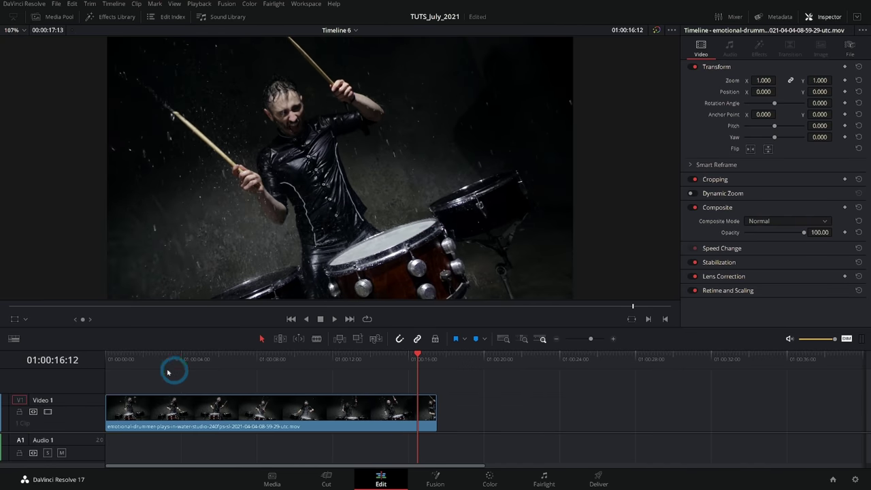
# Trim the end of the drummer clip so it lasts 10 seconds, and play it from the start.
pyautogui.press('Home')
pyautogui.click(266, 397)
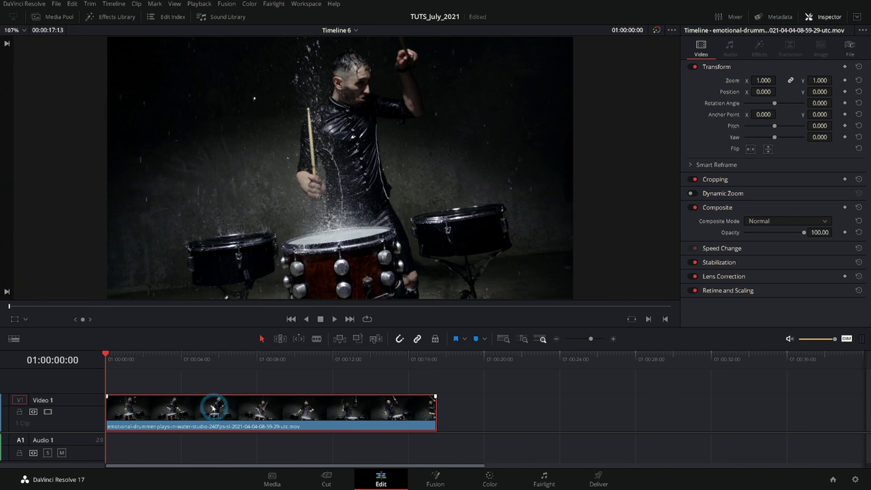
pyautogui.moveTo(433, 411); pyautogui.dragTo(294, 413)
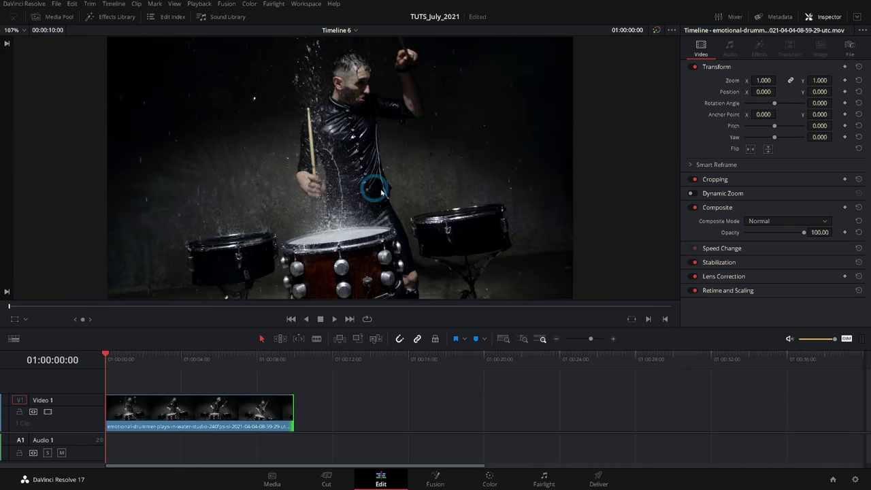
pyautogui.press('space')
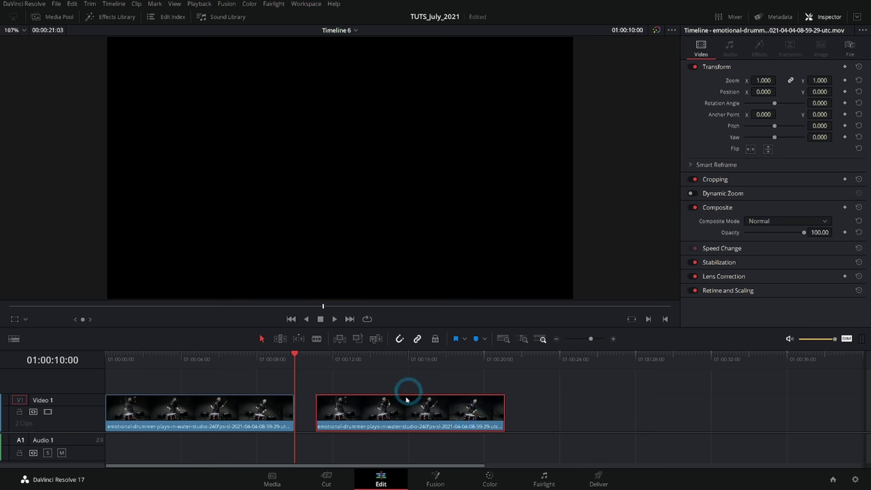
# Duplicate the 10-second clip further along Video 1 and play back the shortened, retimed copy.
pyautogui.click(426, 412)
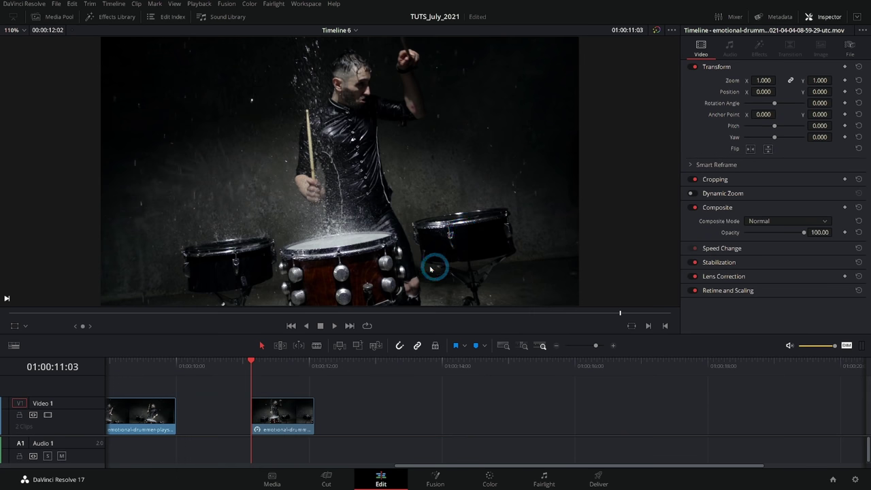
pyautogui.press('space')
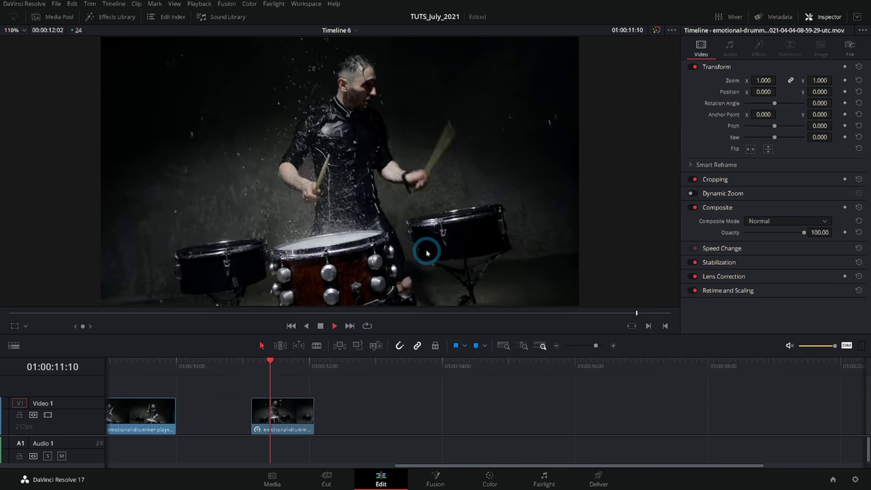
pyautogui.click(255, 366)
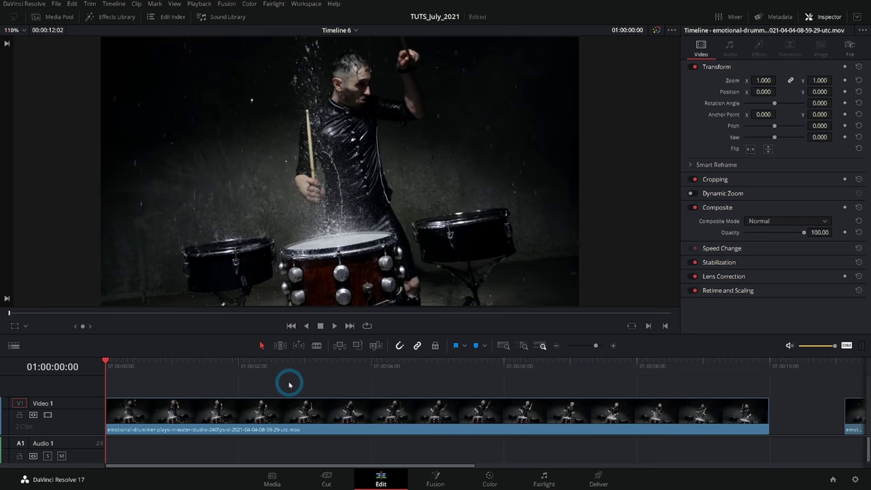
pyautogui.press('space')
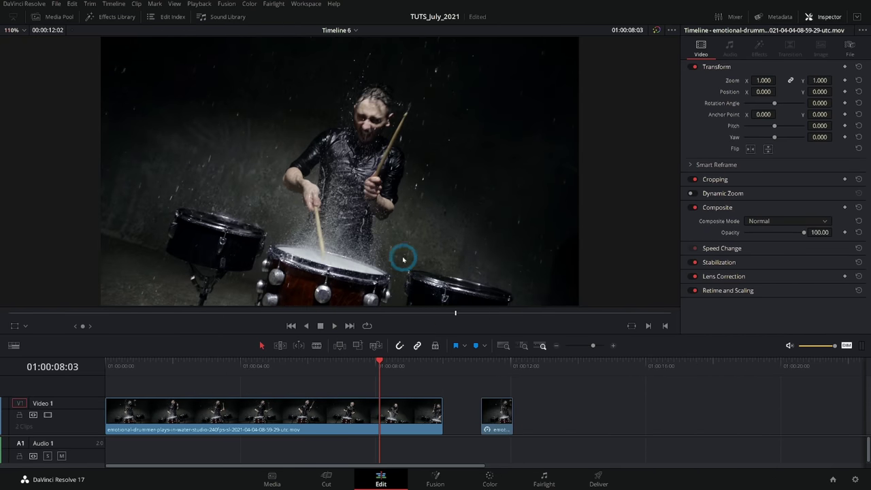
# Duplicate the first drummer clip and place the copy after the short retimed clip on Video 1.
pyautogui.click(234, 412)
pyautogui.moveTo(256, 410); pyautogui.dragTo(685, 411)
pyautogui.moveTo(621, 410); pyautogui.dragTo(348, 412)
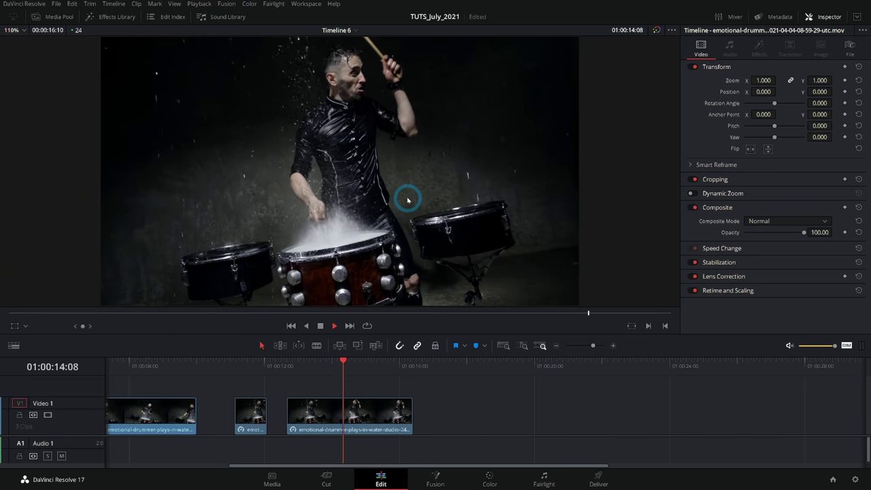
# Delete the two retimed copies after the first clip and move the playhead back over that clip.
pyautogui.hscroll(-5, 492, 435)
pyautogui.click(538, 413)
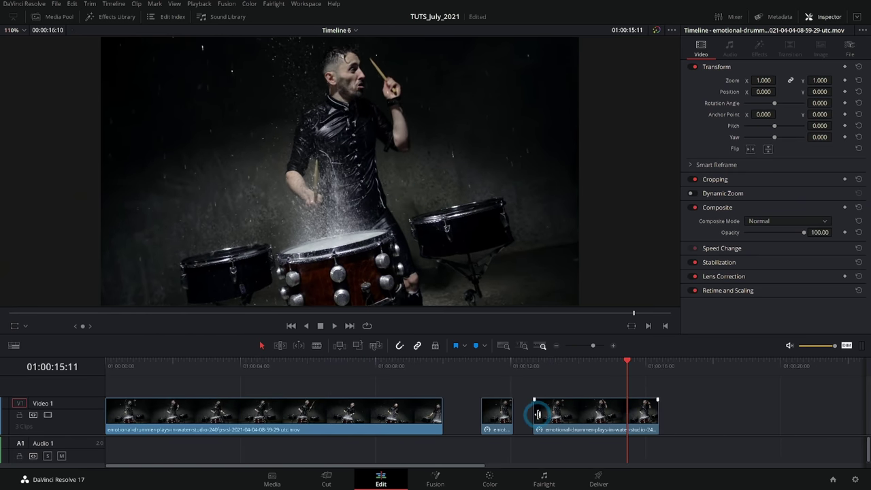
pyautogui.click(584, 415)
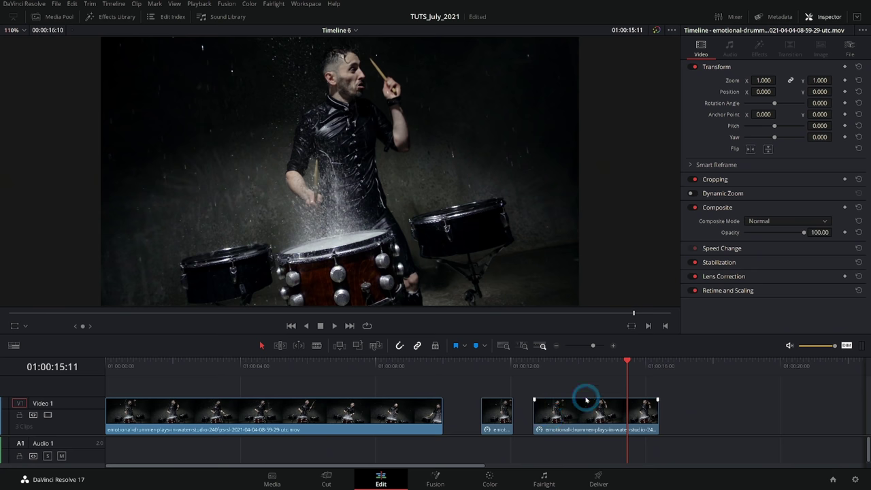
pyautogui.moveTo(490, 387); pyautogui.dragTo(625, 414)
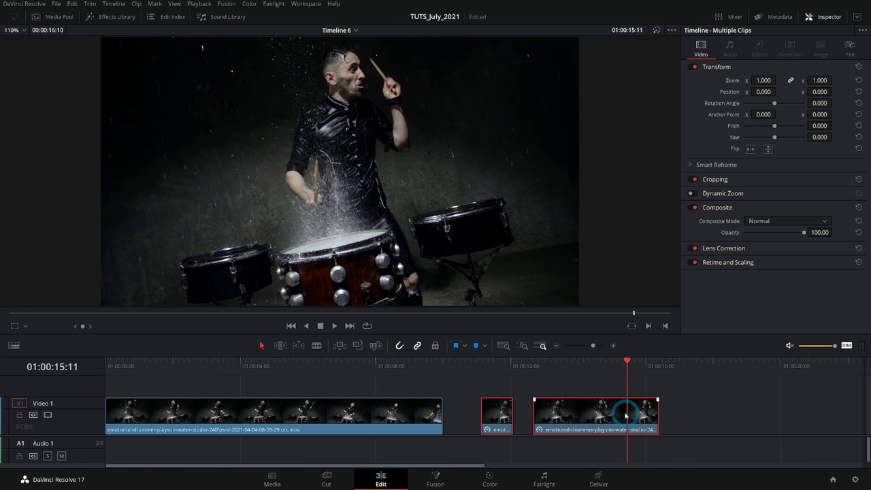
pyautogui.press('Delete')
pyautogui.click(380, 368)
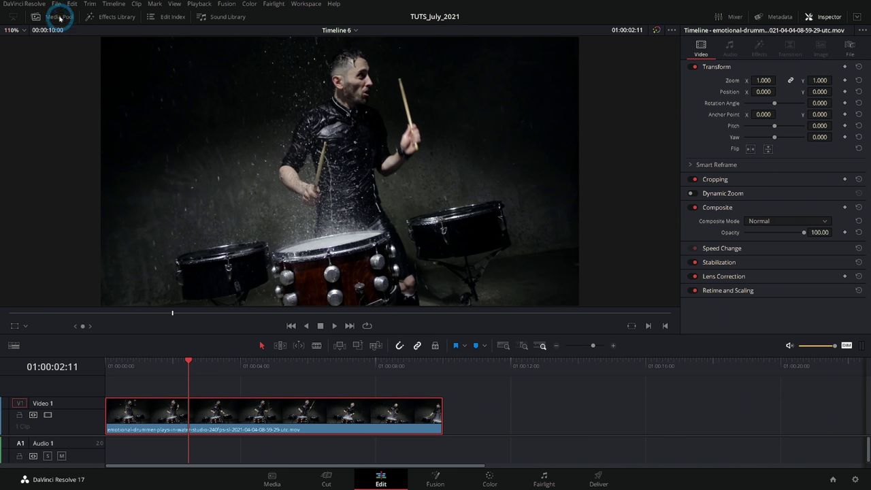
# Set the drummer source clip's video frame rate to a custom 240 in its Clip Attributes.
pyautogui.click(59, 18)
pyautogui.doubleClick(29, 54)
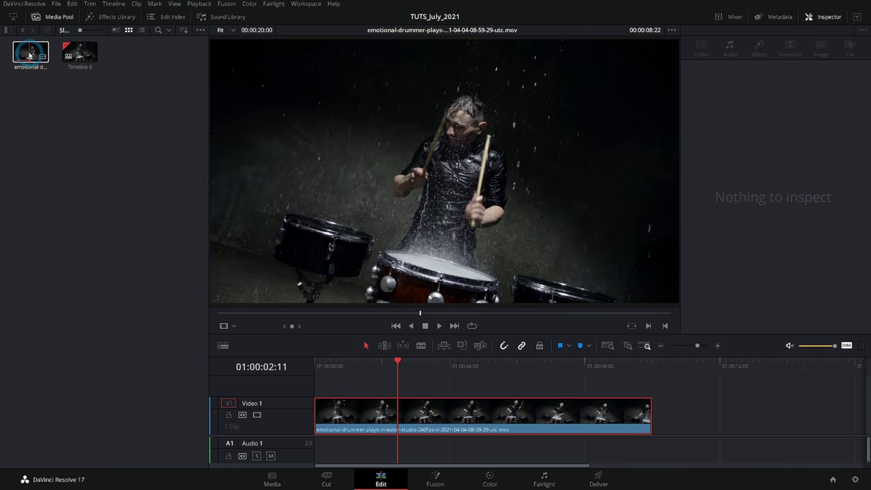
pyautogui.rightClick(30, 54)
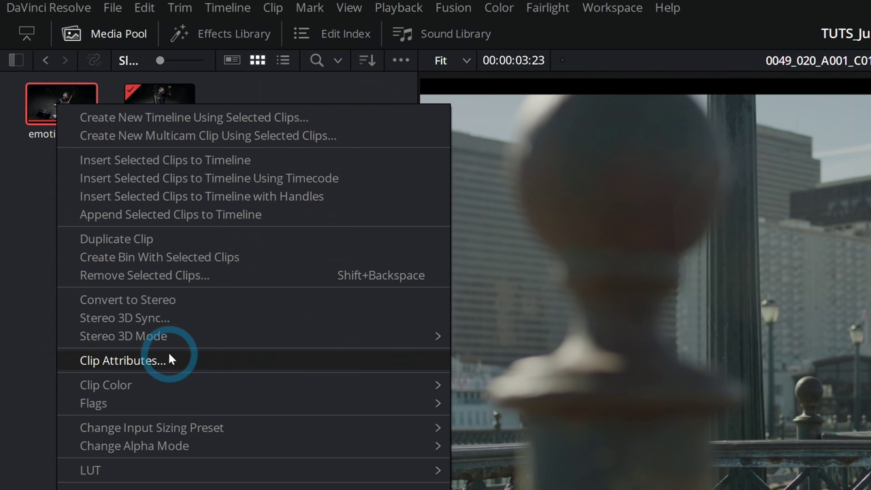
pyautogui.click(170, 360)
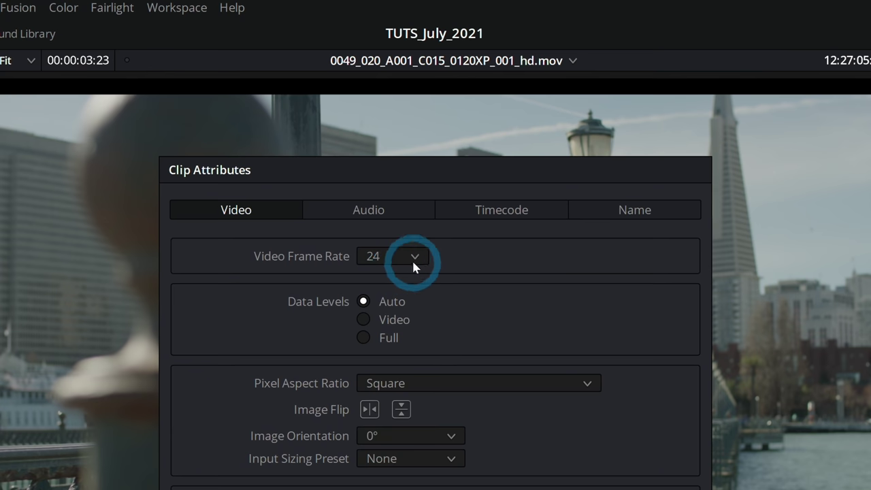
pyautogui.click(414, 257)
pyautogui.click(419, 279)
pyautogui.write('24')
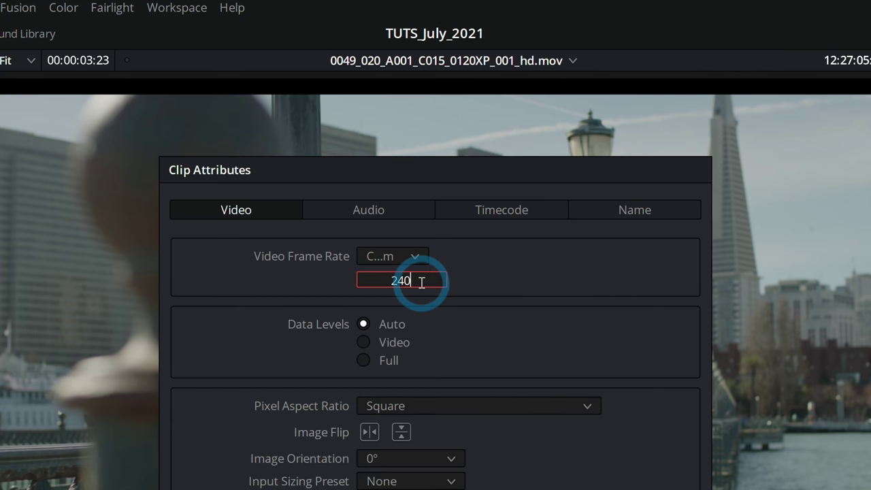
pyautogui.write('0')
pyautogui.press('Return')
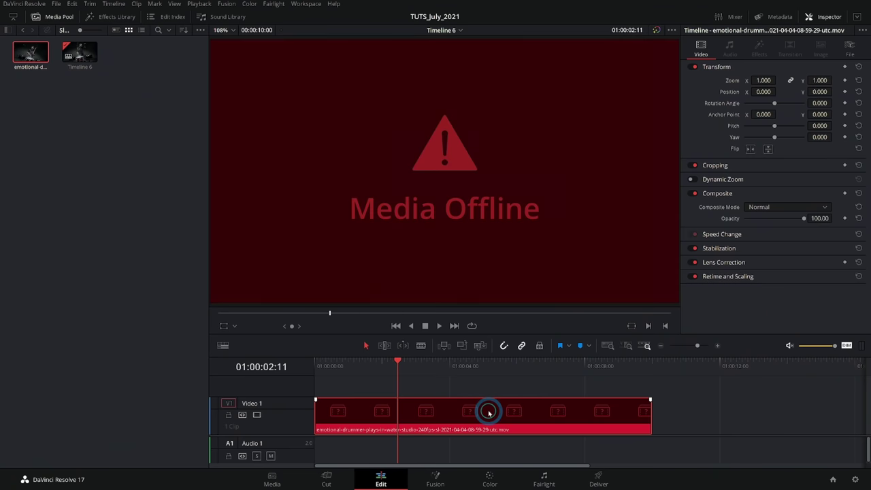
# Delete the offline clip from the timeline and play the drummer source clip from its start.
pyautogui.press('Delete')
pyautogui.click(30, 53)
pyautogui.press('space')
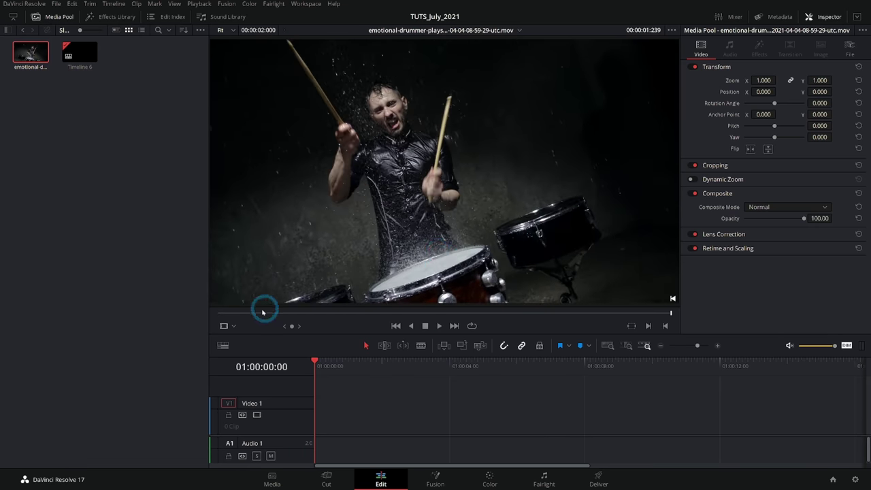
pyautogui.click(219, 312)
pyautogui.press('space')
# Place the drummer source clip at the start of Video 1 and scrub through its frames.
pyautogui.moveTo(30, 53); pyautogui.dragTo(324, 419)
pyautogui.moveTo(360, 366)
pyautogui.mouseDown()
pyautogui.moveTo(339, 367)
pyautogui.moveTo(356, 363)
pyautogui.moveTo(348, 366)
pyautogui.mouseUp()
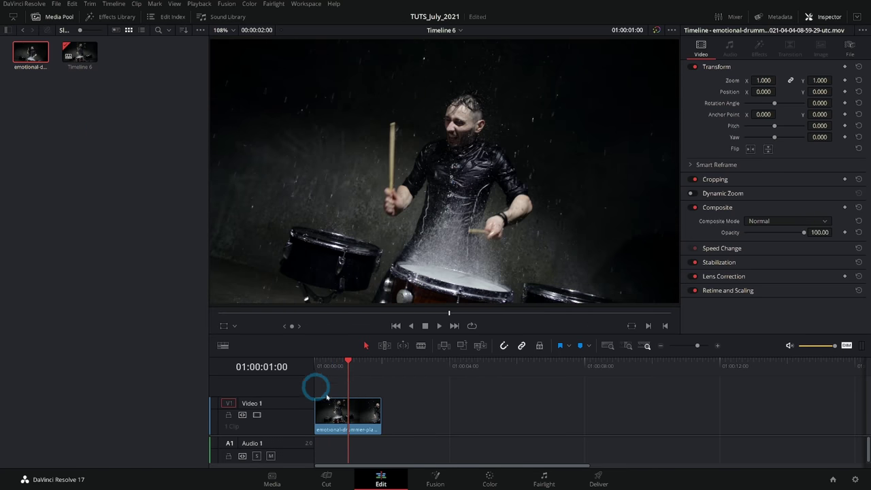
pyautogui.click(331, 366)
pyautogui.click(339, 412)
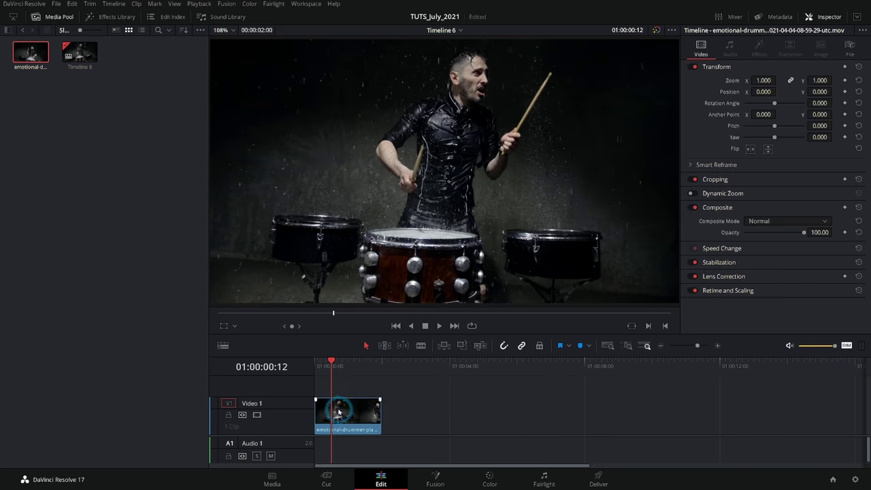
# Step frame by frame through the drummer clip to examine the motion between frames, ending at the timeline start.
pyautogui.moveTo(330, 369)
pyautogui.mouseDown()
pyautogui.moveTo(320, 370)
pyautogui.moveTo(344, 365)
pyautogui.mouseUp()
pyautogui.hotkey('ctrl', '=')
pyautogui.press('Right')
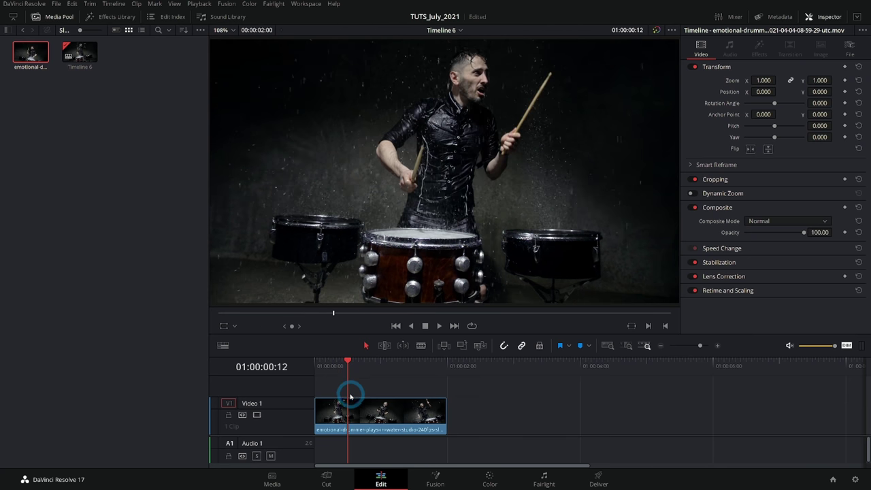
pyautogui.press('Right')
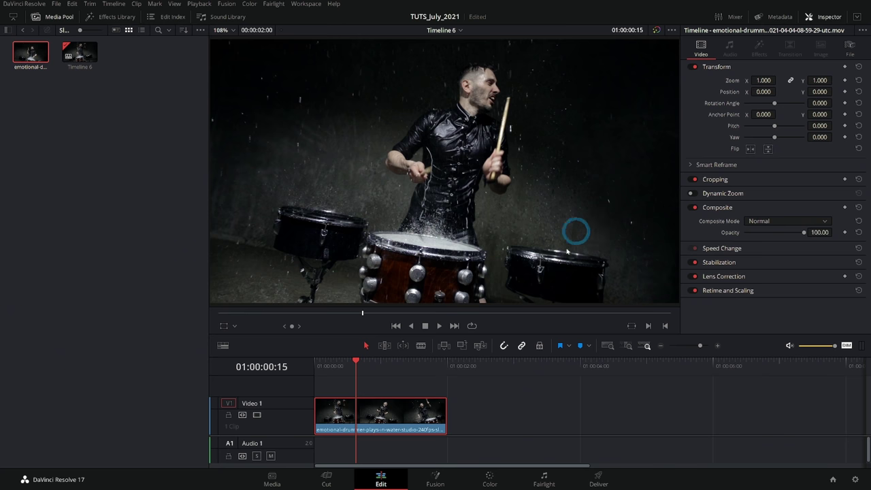
pyautogui.press('Left')
pyautogui.press('Left')
pyautogui.press('Left')
pyautogui.press('Left')
pyautogui.press('Left')
pyautogui.press('Left')
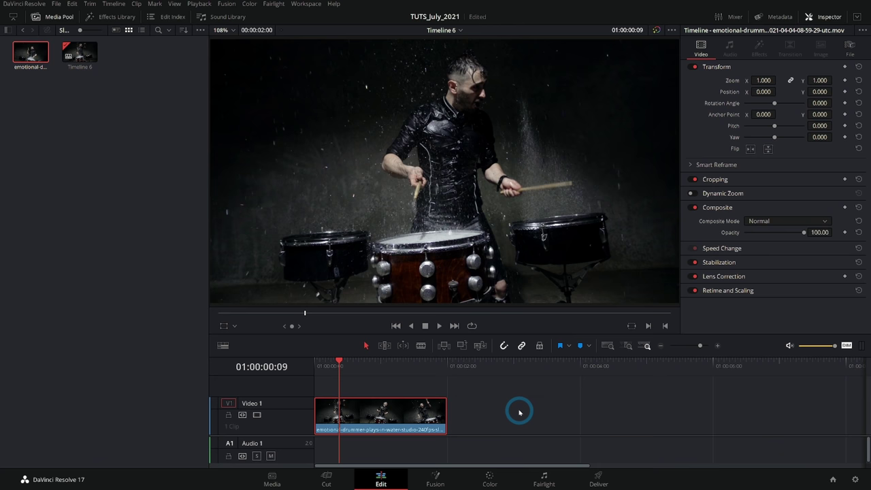
pyautogui.press('Home')
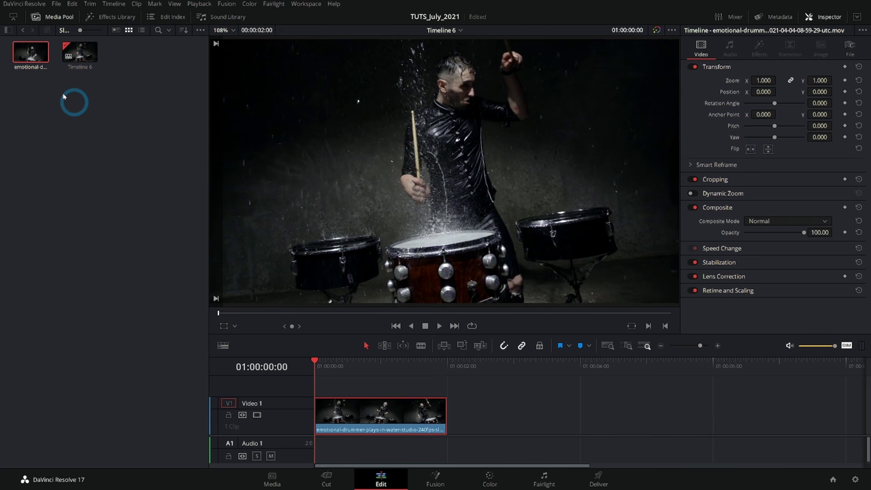
# Replace the drummer source clip's custom video frame rate with a standard rate in its Clip Attributes.
pyautogui.click(31, 53)
pyautogui.rightClick(33, 53)
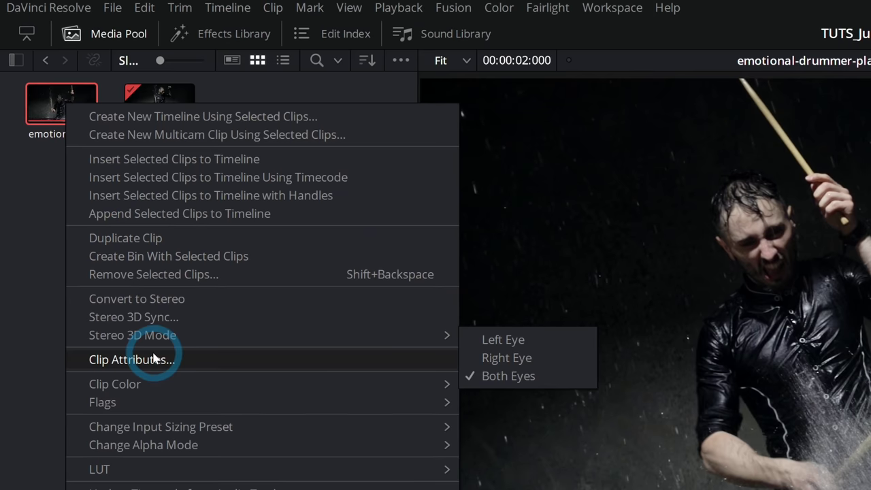
pyautogui.click(72, 179)
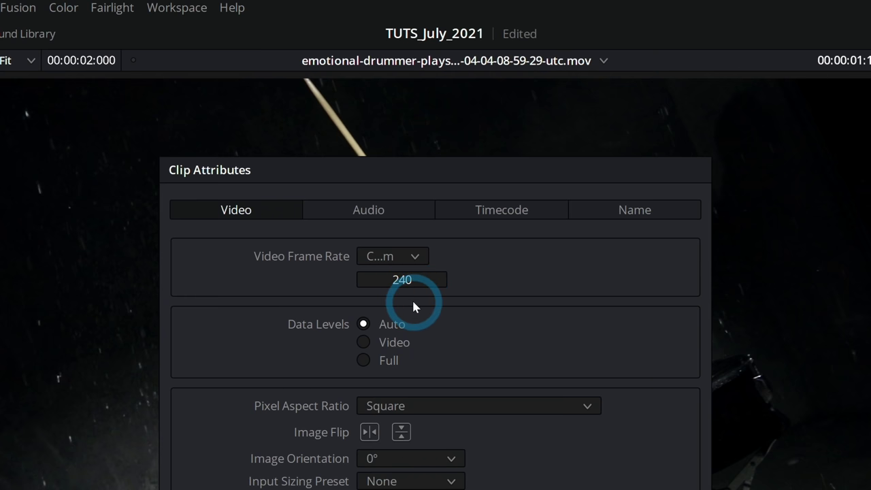
pyautogui.click(414, 259)
pyautogui.click(398, 368)
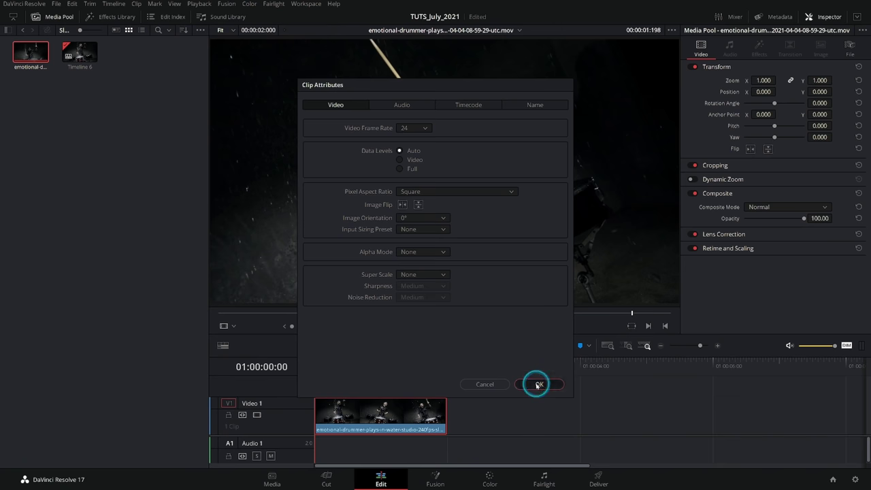
pyautogui.click(537, 385)
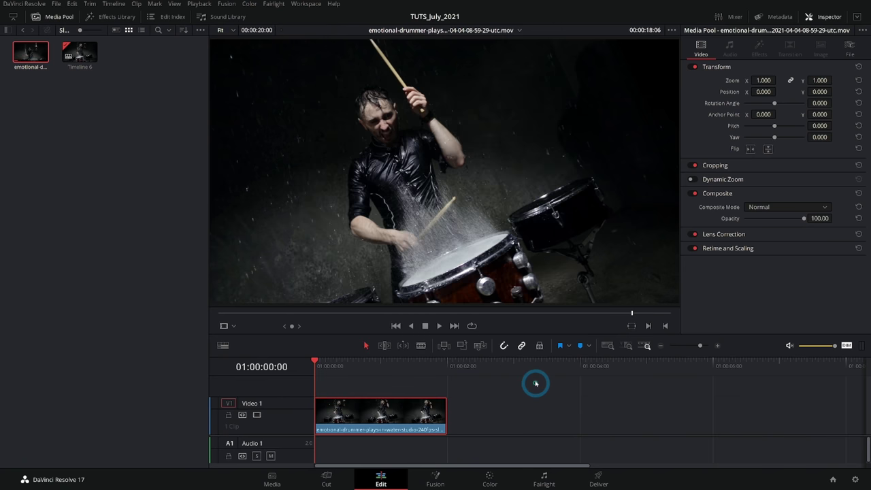
# Replace the clip on Video 1 with the updated drummer source clip at the timeline start and play it back.
pyautogui.press('Delete')
pyautogui.moveTo(29, 60); pyautogui.dragTo(317, 426)
pyautogui.press('space')
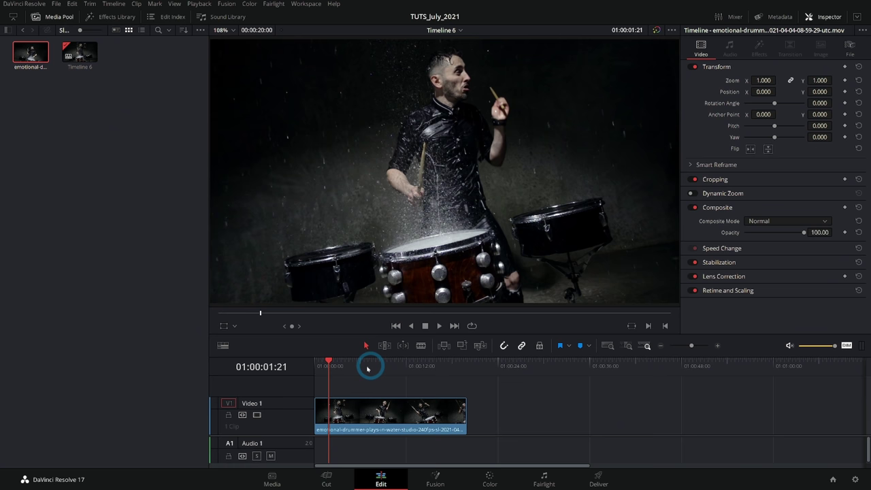
pyautogui.moveTo(333, 367); pyautogui.dragTo(338, 367)
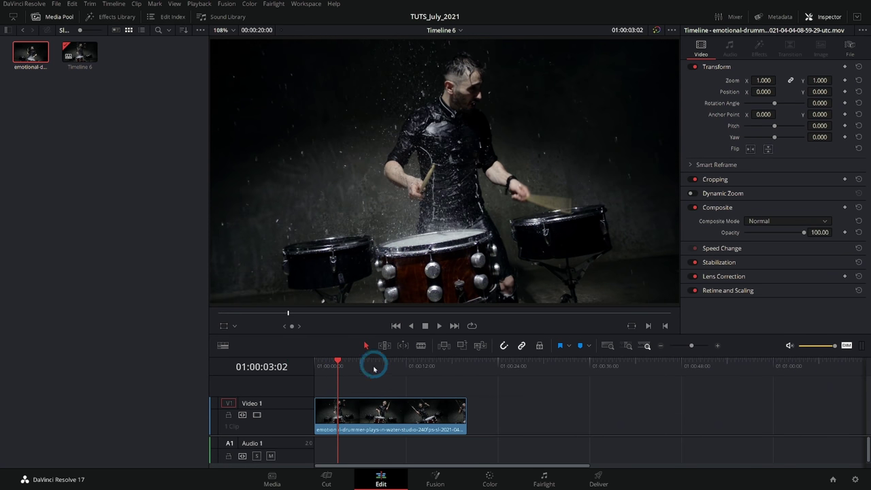
pyautogui.press('space')
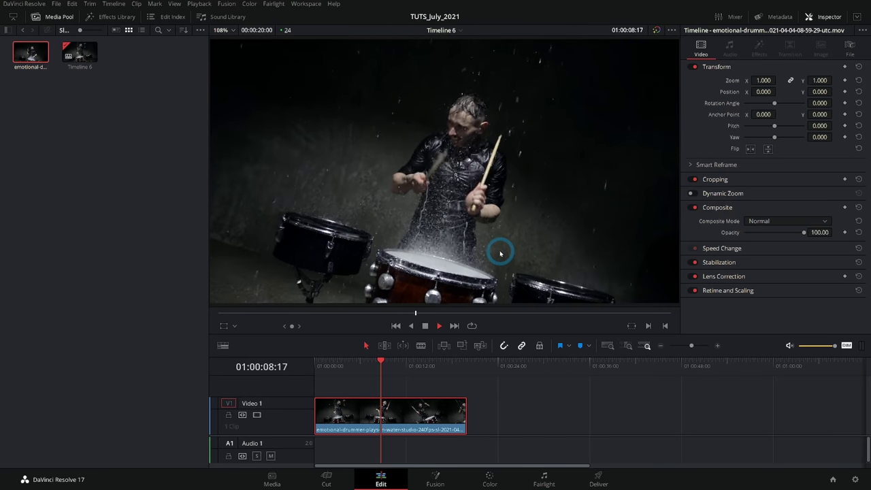
pyautogui.press('space')
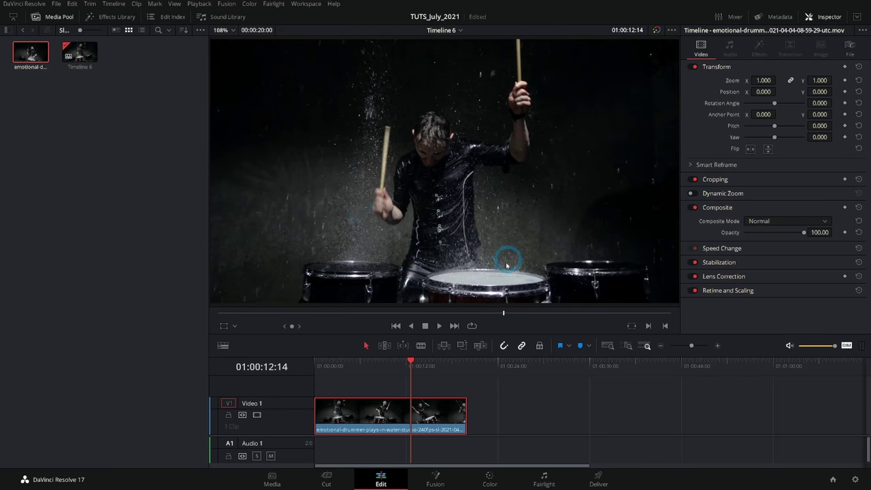
# Place a second drummer clip further along Video 1, after a gap, and cut it off at 01:00:31:11.
pyautogui.moveTo(42, 54)
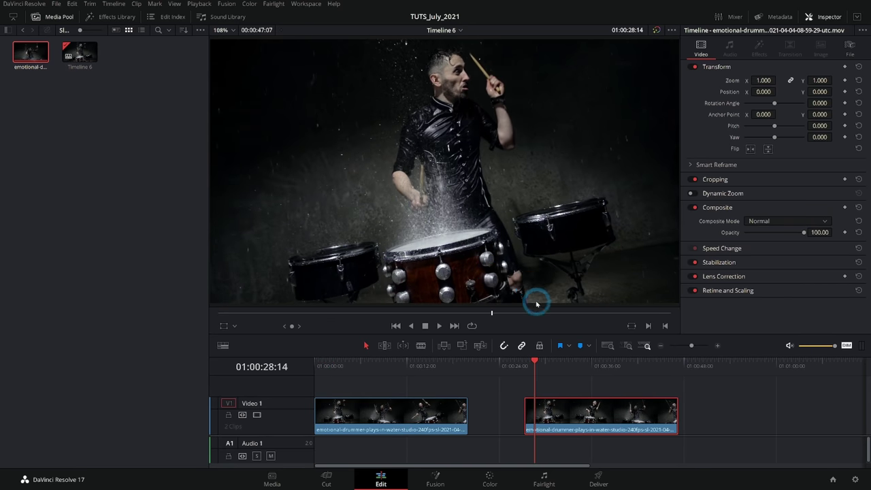
pyautogui.moveTo(455, 362); pyautogui.dragTo(510, 365)
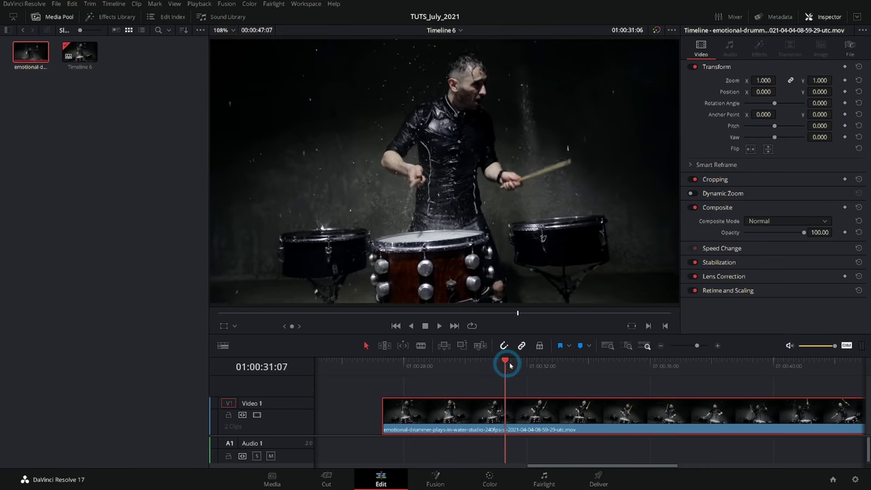
pyautogui.hotkey('ctrl', 'b')
pyautogui.click(584, 415)
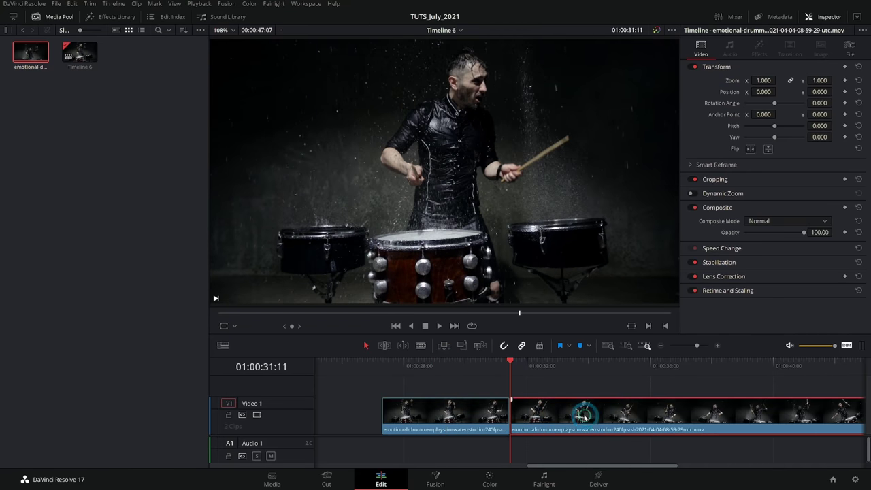
pyautogui.press('BackSpace')
# Show the retime controls on the shortened second drummer clip.
pyautogui.moveTo(458, 362); pyautogui.dragTo(426, 357)
pyautogui.click(460, 412)
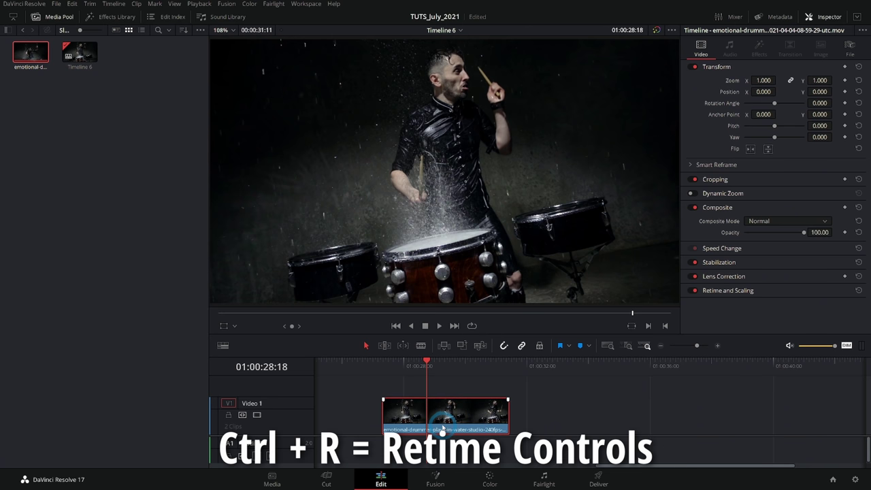
pyautogui.hotkey('ctrl', 'r')
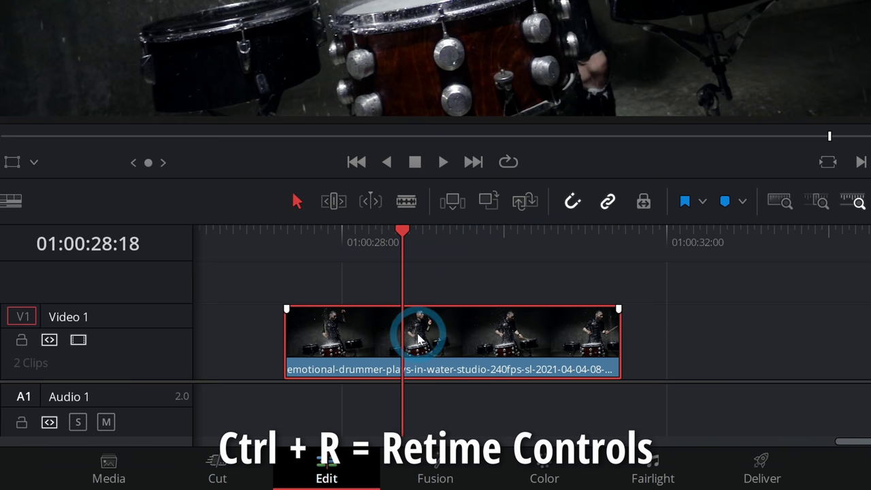
pyautogui.rightClick(437, 415)
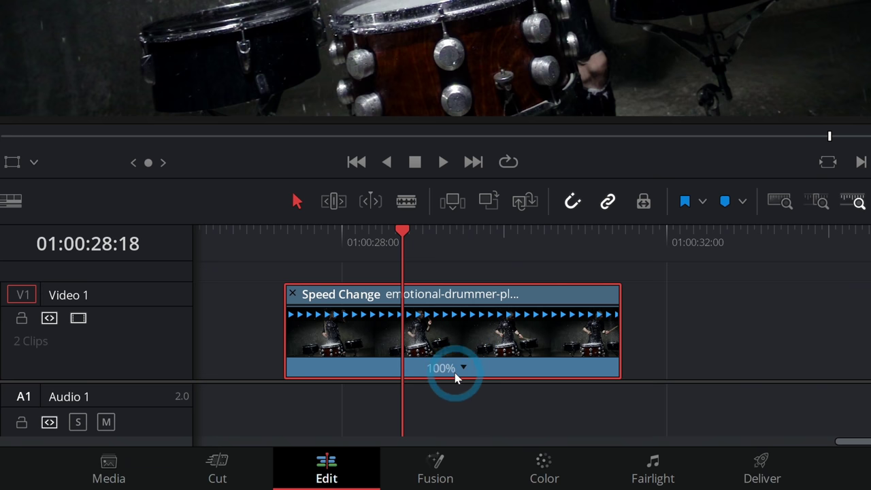
# Change the shortened drummer clip's speed to 50% and play it back from near its start.
pyautogui.click(464, 369)
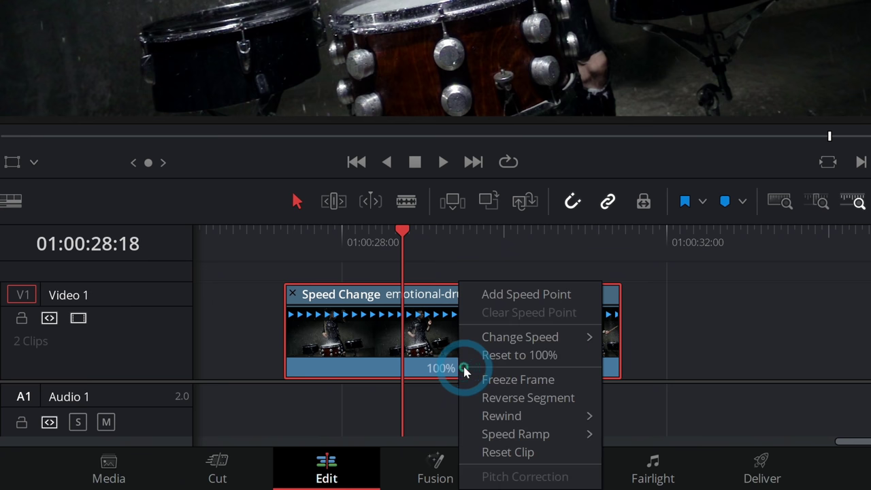
pyautogui.moveTo(526, 340)
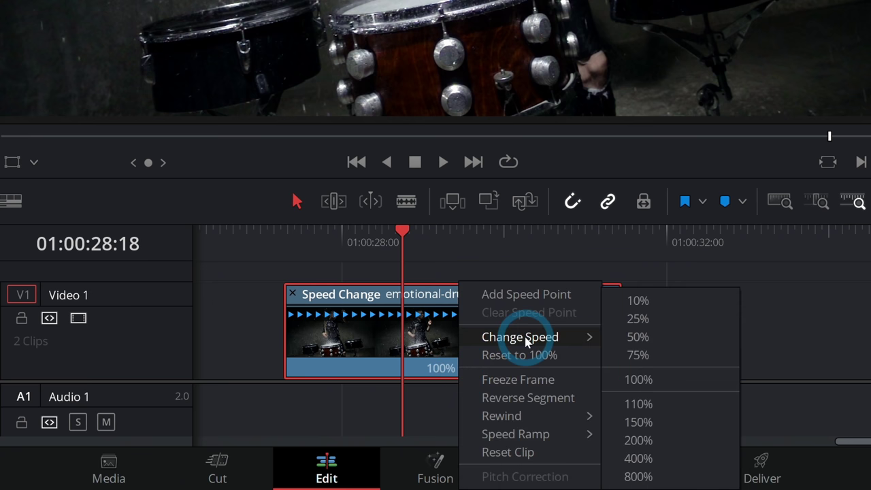
pyautogui.click(640, 341)
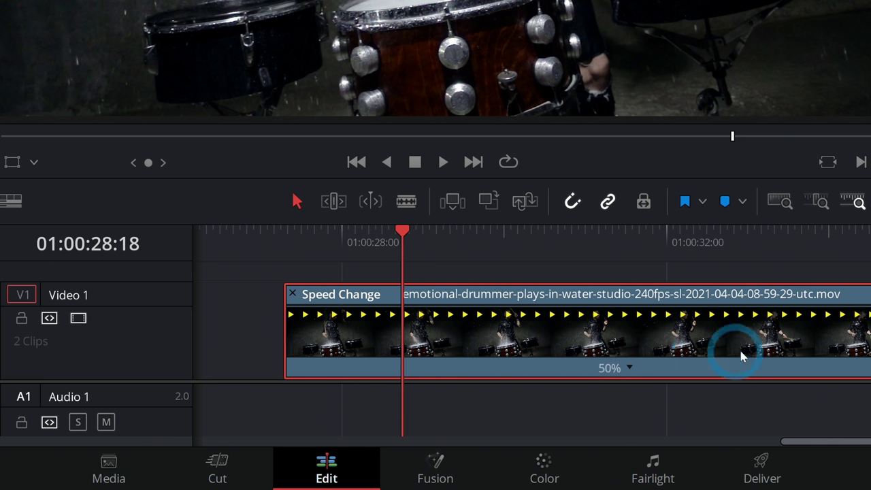
pyautogui.click(313, 246)
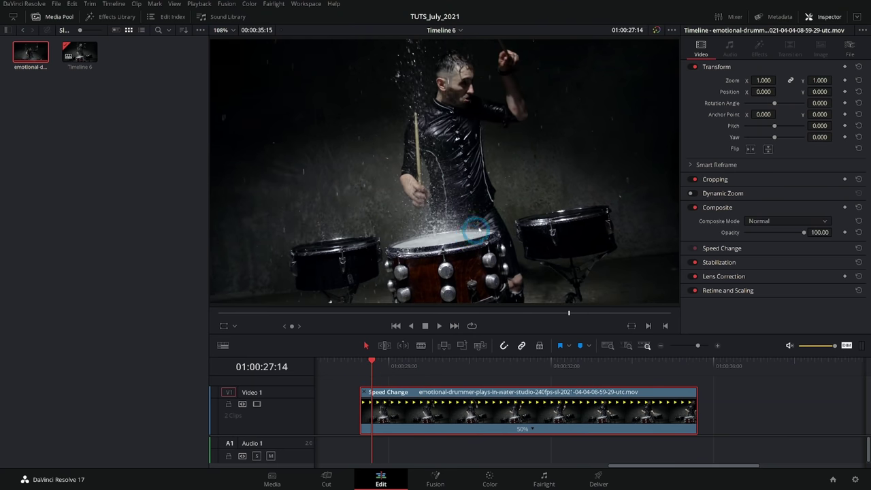
pyautogui.press('space')
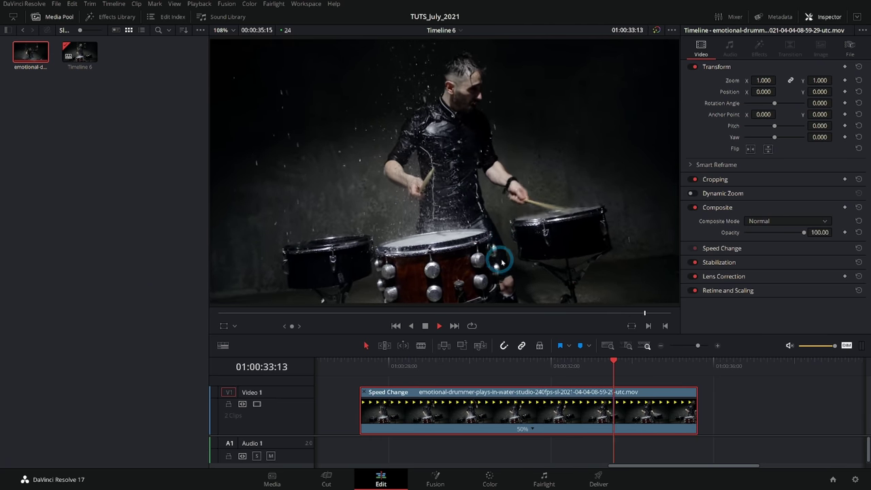
pyautogui.press('space')
pyautogui.click(382, 360)
pyautogui.press('space')
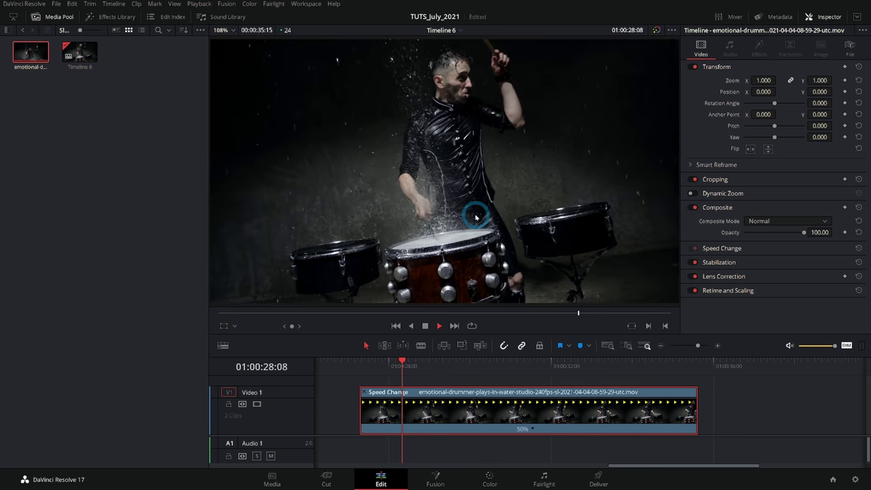
# Try a 200% speed on the shortened drummer clip, play it back, and undo the speed changes.
pyautogui.click(533, 430)
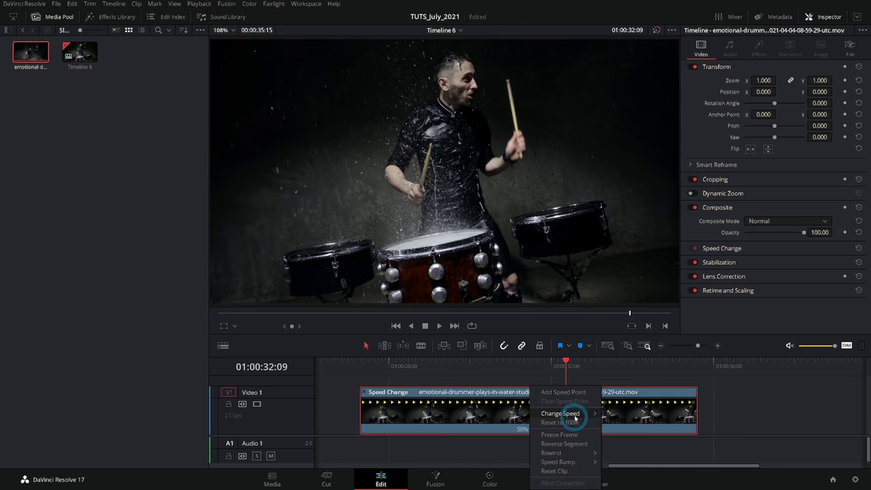
pyautogui.moveTo(578, 413)
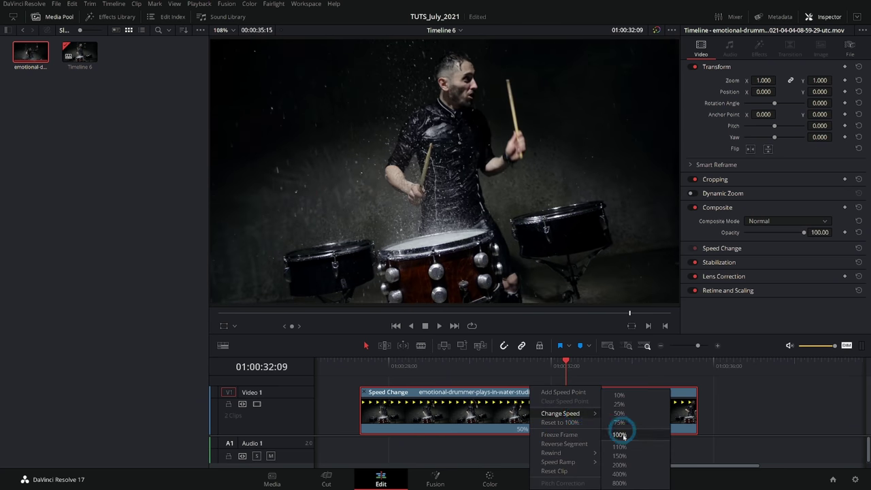
pyautogui.click(619, 465)
pyautogui.click(412, 366)
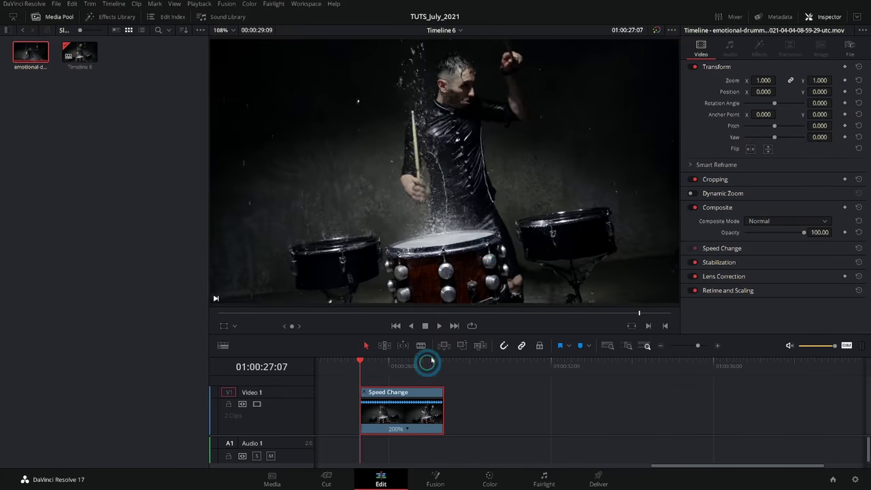
pyautogui.click(397, 367)
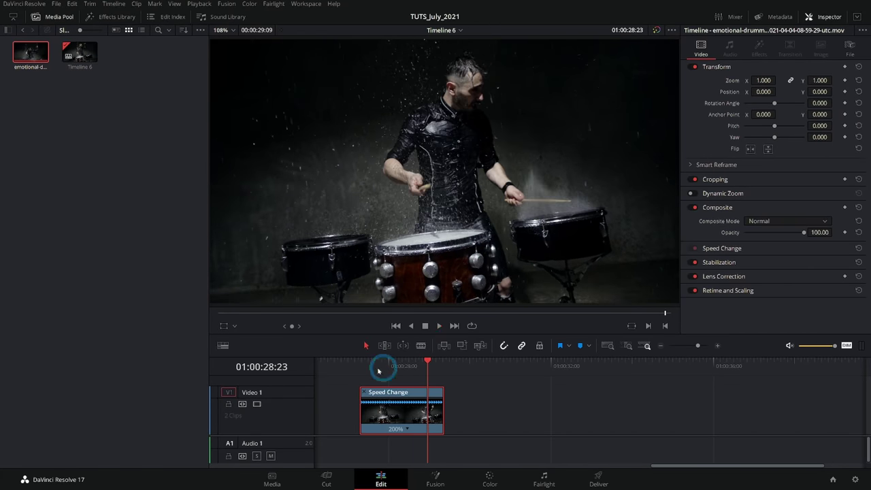
pyautogui.click(370, 360)
pyautogui.click(481, 275)
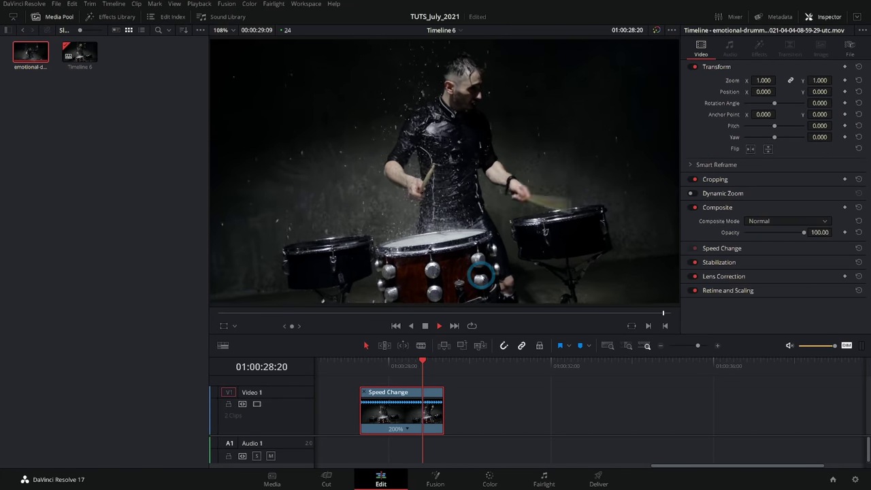
pyautogui.click(363, 367)
pyautogui.press('space')
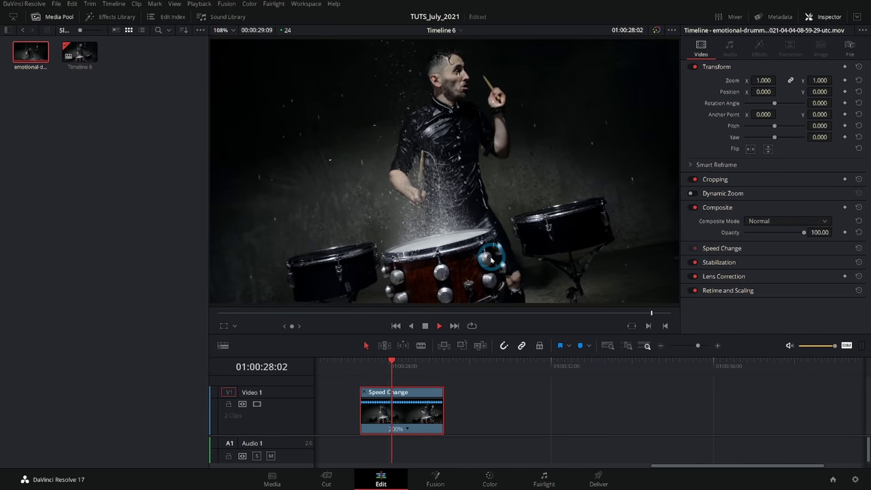
pyautogui.hotkey('ctrl', 'z')
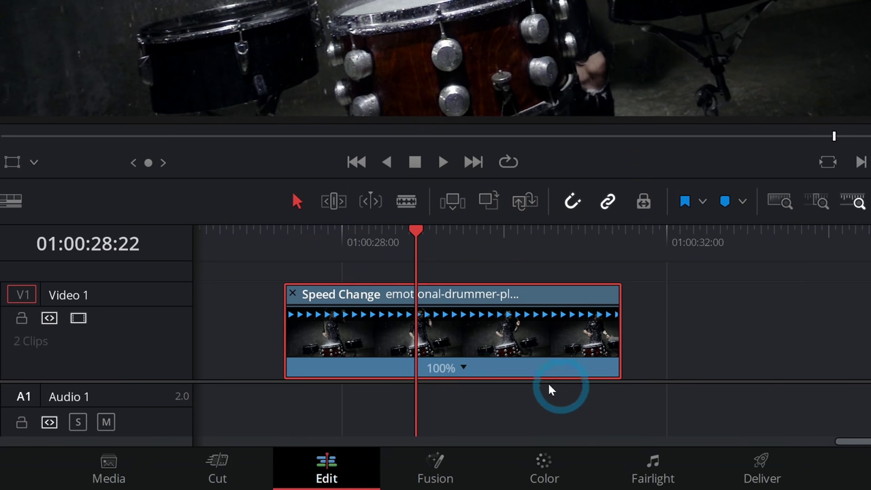
# Add a speed point to the shortened drummer clip at 01:00:27:20.
pyautogui.moveTo(418, 362); pyautogui.dragTo(408, 365)
pyautogui.moveTo(379, 242)
pyautogui.mouseDown()
pyautogui.moveTo(440, 242)
pyautogui.moveTo(379, 253)
pyautogui.mouseUp()
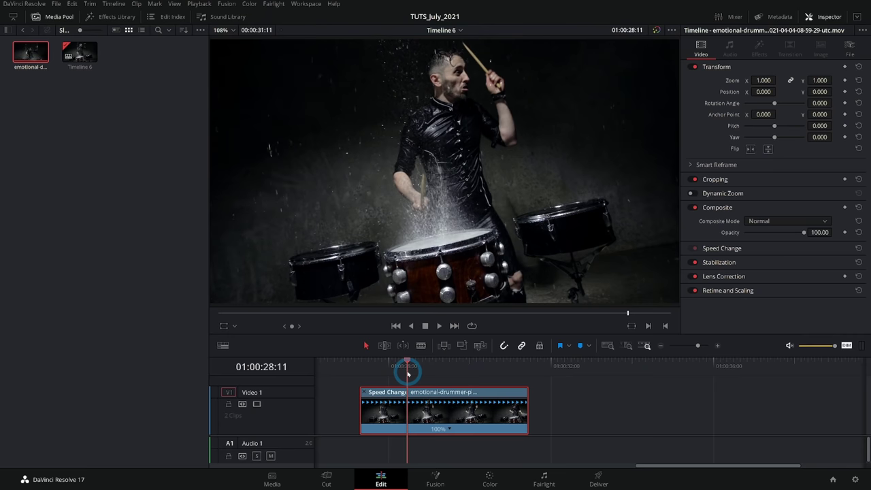
pyautogui.moveTo(407, 374); pyautogui.dragTo(383, 379)
pyautogui.click(449, 429)
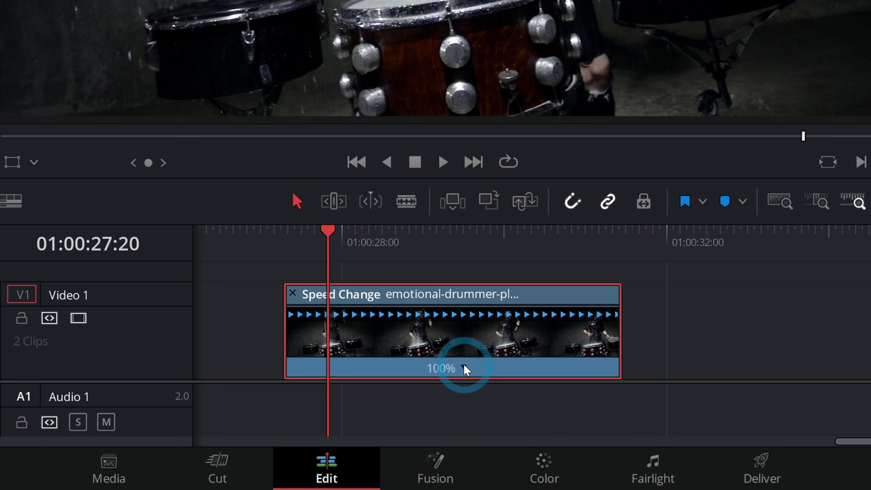
pyautogui.click(525, 298)
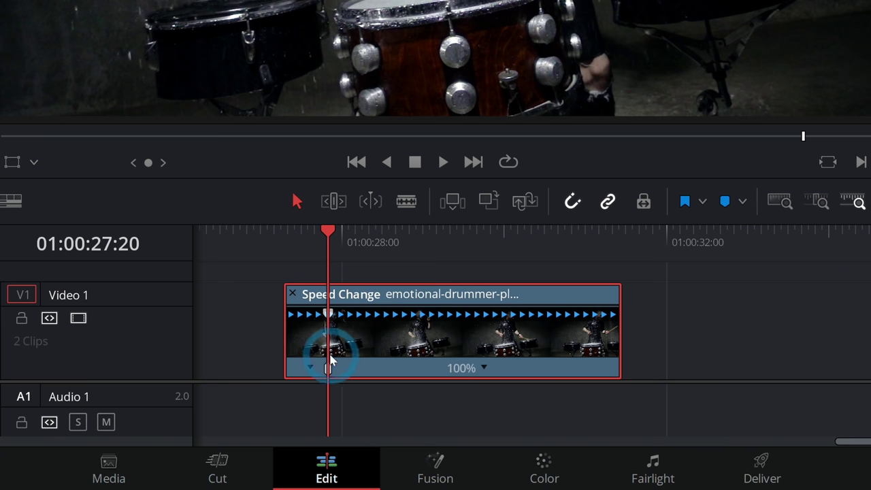
# Set the segment before the speed point to 800% speed and play the clip from its start.
pyautogui.scroll(3, 378, 378)
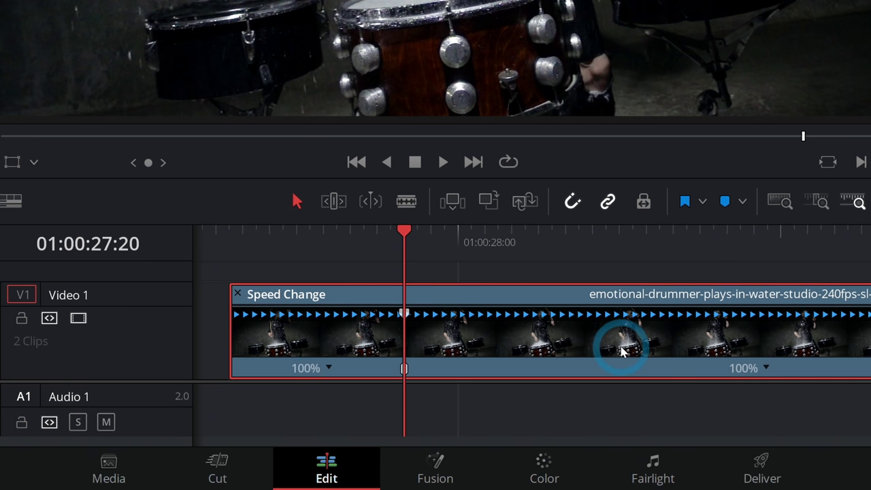
pyautogui.click(329, 368)
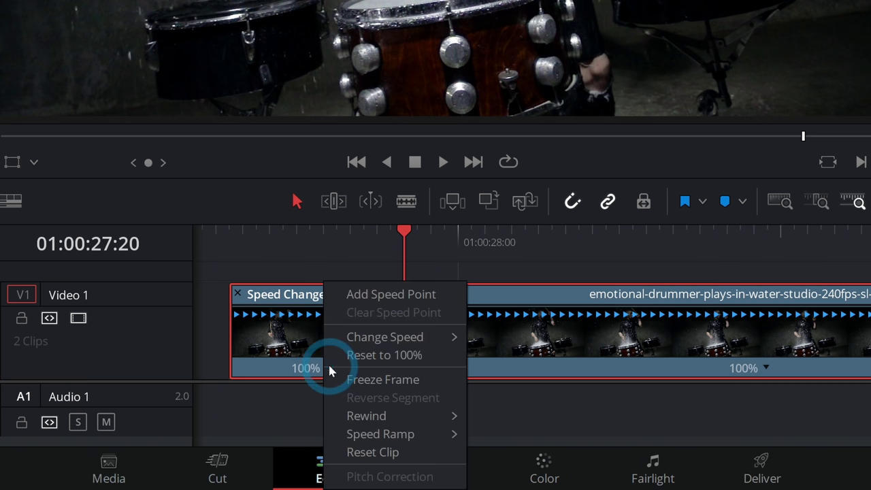
pyautogui.moveTo(437, 342)
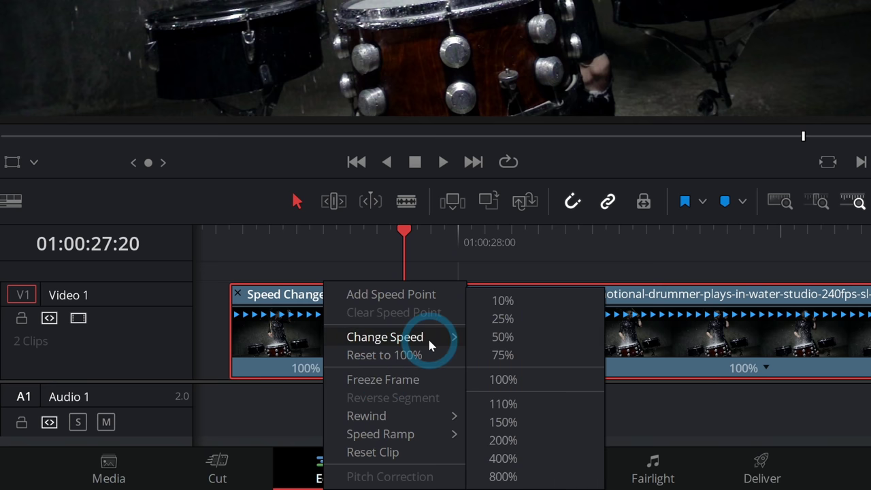
pyautogui.click(515, 477)
pyautogui.moveTo(292, 241); pyautogui.dragTo(229, 247)
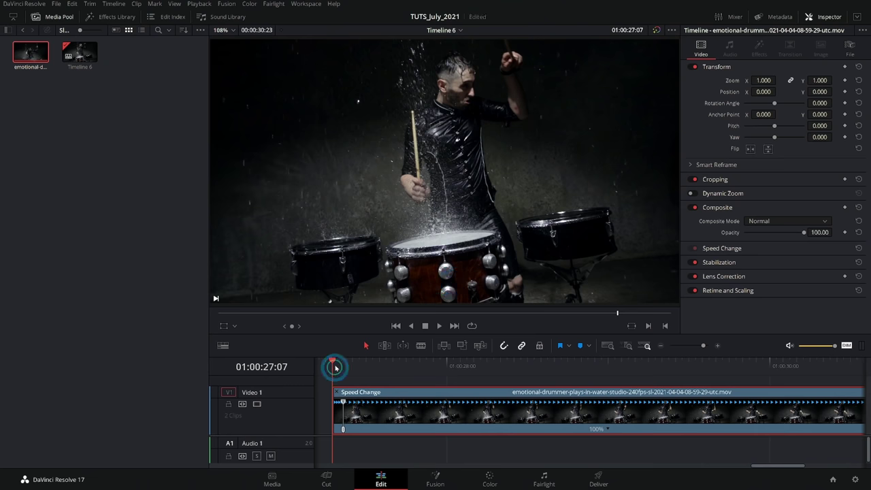
pyautogui.press('space')
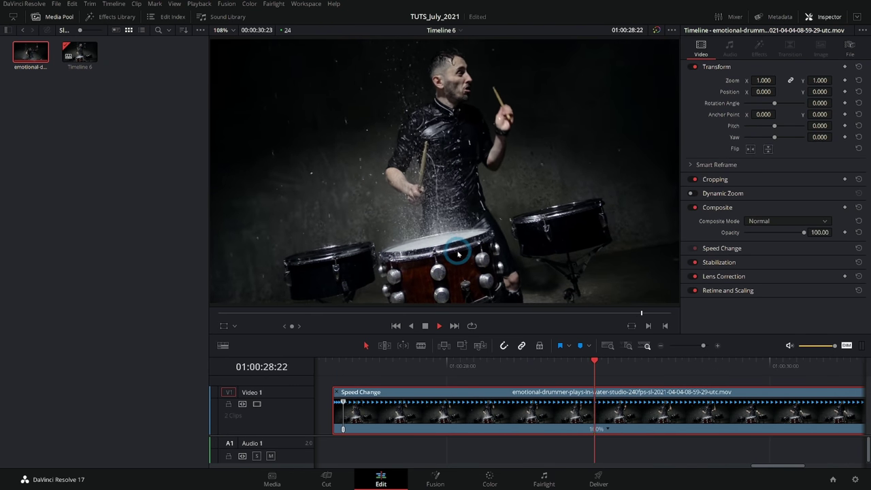
# Add two more speed points to the drummer clip, at 01:00:28:09 and 01:00:29:21.
pyautogui.moveTo(472, 365); pyautogui.dragTo(507, 373)
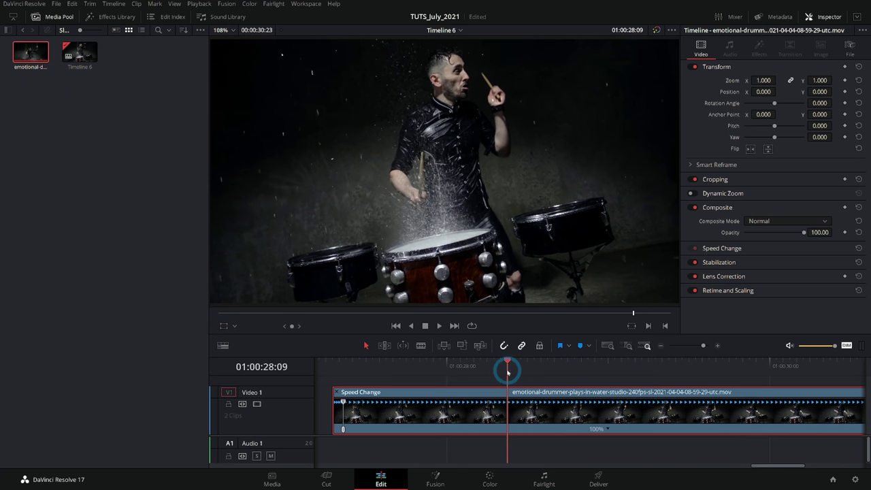
pyautogui.click(610, 430)
pyautogui.click(648, 400)
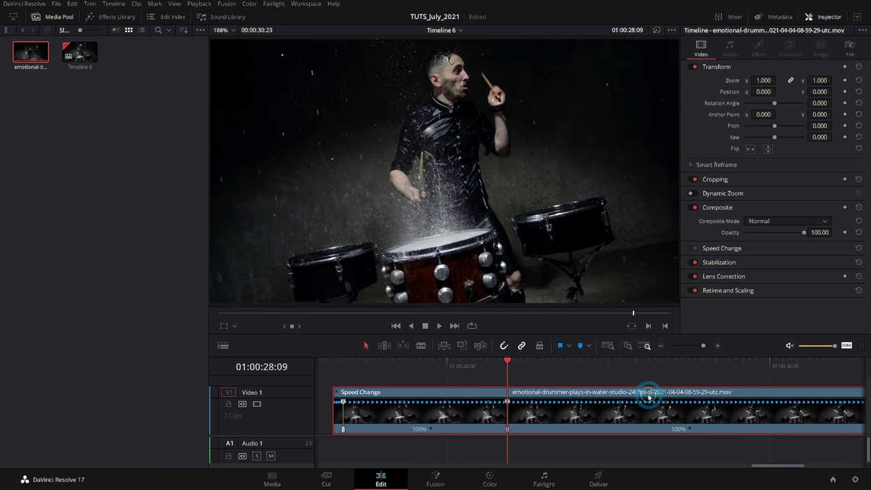
pyautogui.moveTo(514, 364); pyautogui.dragTo(750, 374)
pyautogui.click(690, 429)
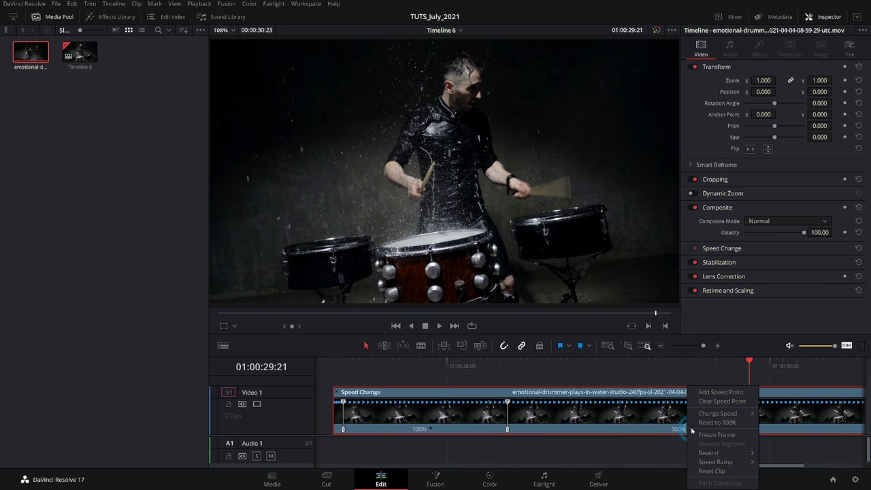
pyautogui.click(745, 392)
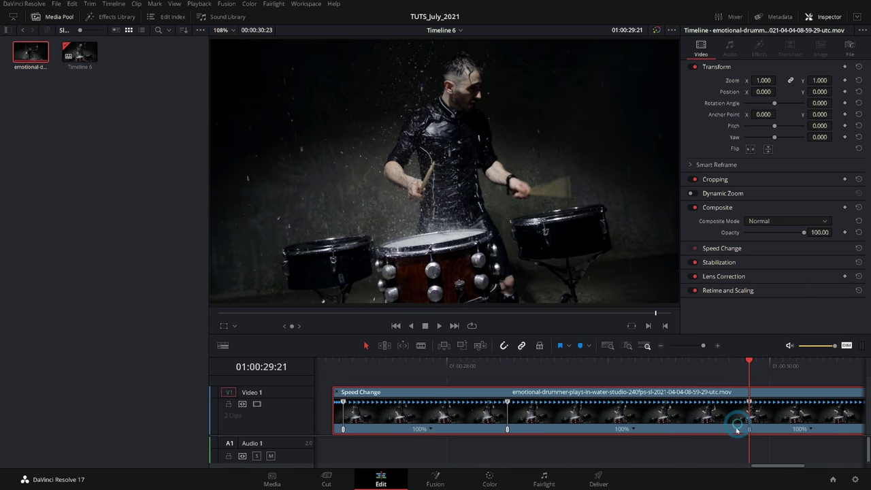
# Set the segment between the last two speed points to 800% speed and play the clip from its start.
pyautogui.click(632, 430)
pyautogui.moveTo(687, 416)
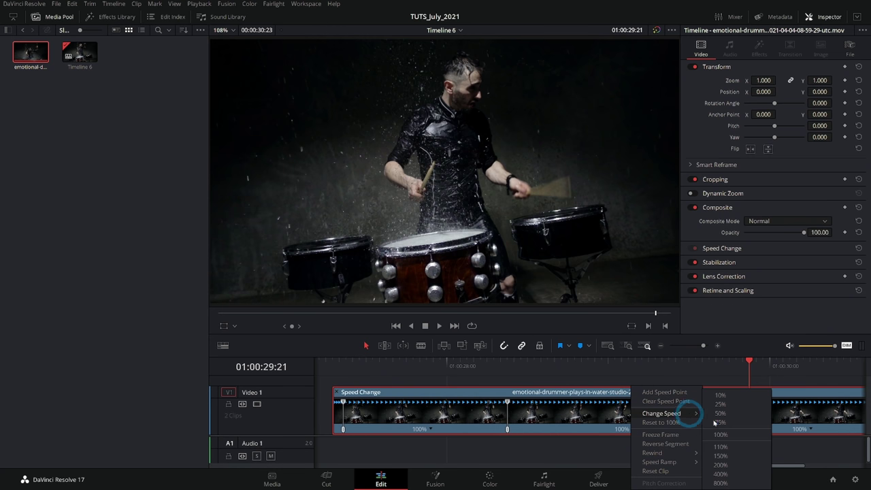
pyautogui.click(720, 482)
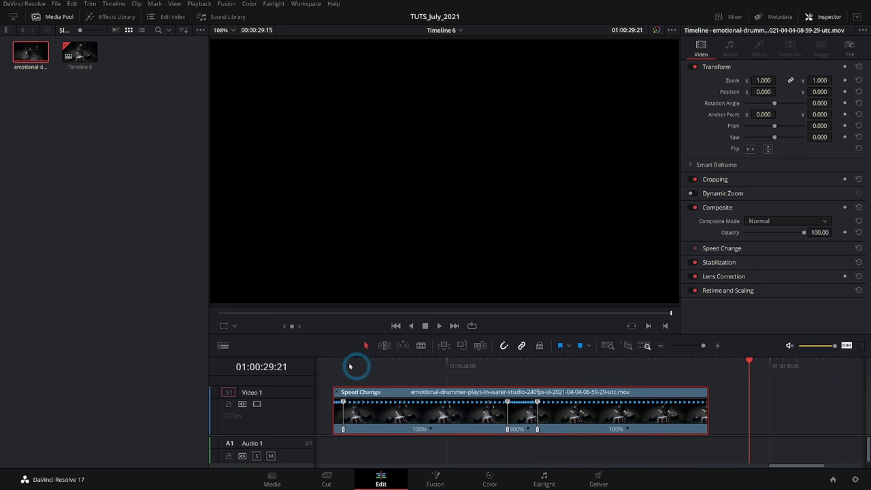
pyautogui.moveTo(264, 237); pyautogui.dragTo(228, 234)
pyautogui.press('space')
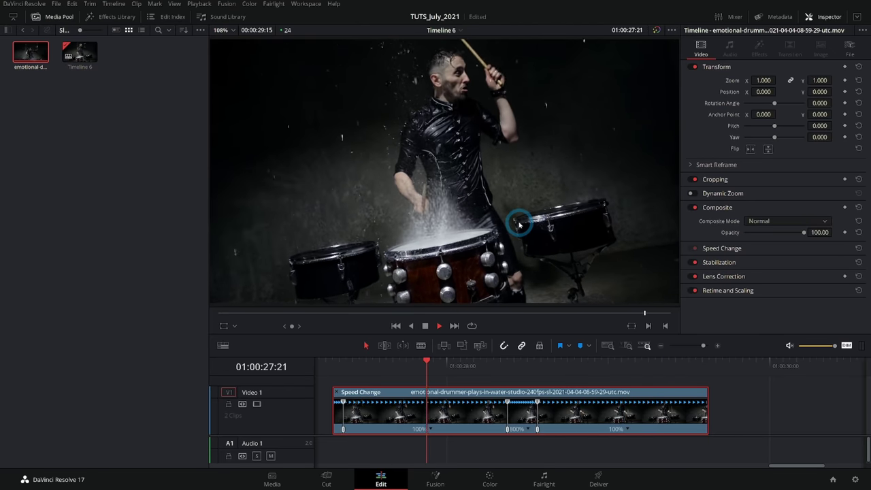
pyautogui.press('space')
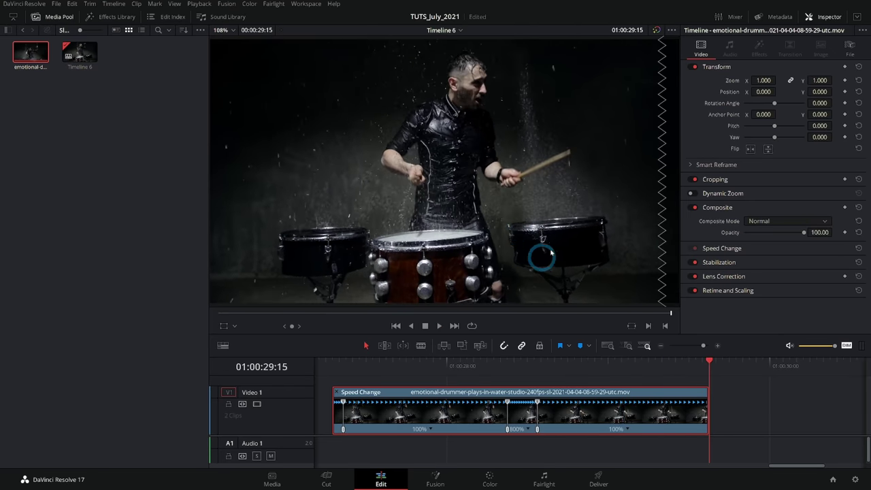
pyautogui.press('space')
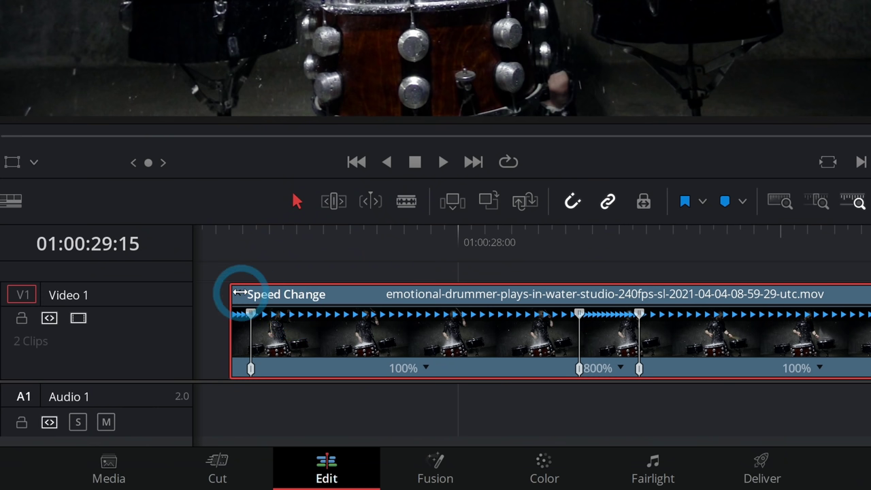
# Close the drummer clip's retime controls and show them again with the whole clip in view.
pyautogui.click(238, 294)
pyautogui.click(433, 242)
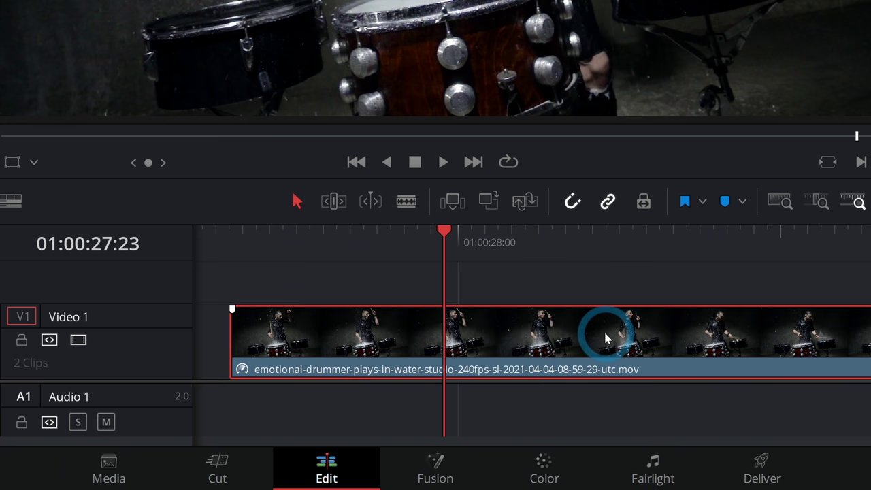
pyautogui.hotkey('ctrl', 'r')
pyautogui.scroll(-4, 522, 306)
pyautogui.hscroll(3, 522, 306)
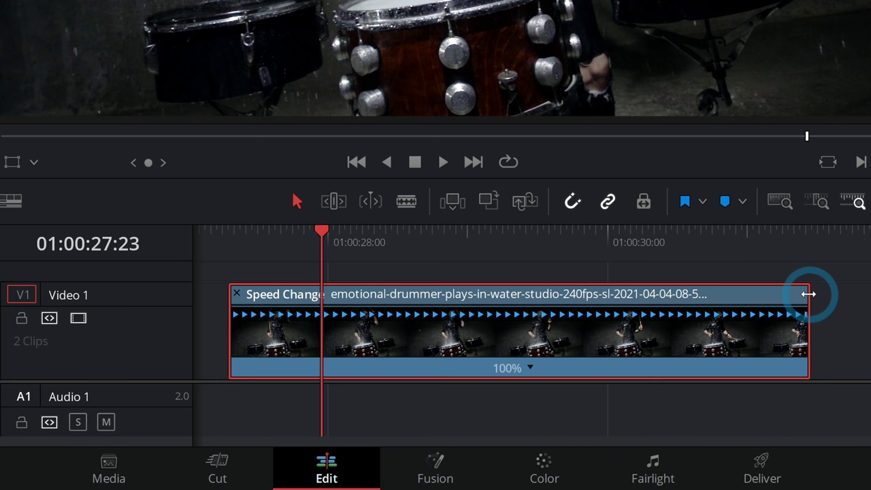
# Speed the whole drummer clip up to 167% by retiming its end edge and play it back.
pyautogui.moveTo(809, 294); pyautogui.dragTo(567, 304)
pyautogui.click(328, 238)
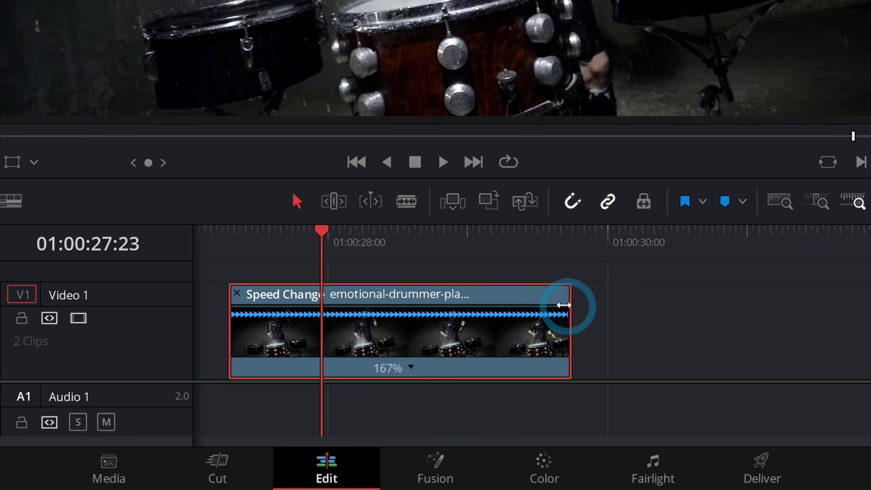
pyautogui.moveTo(328, 238); pyautogui.dragTo(301, 230)
pyautogui.press('space')
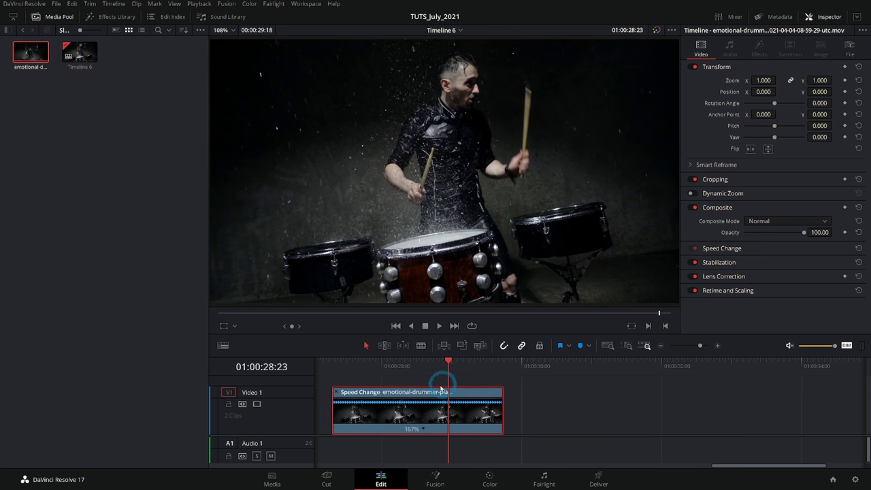
# Change the whole drummer clip's speed to 50% and play it from its start.
pyautogui.click(423, 429)
pyautogui.moveTo(452, 415)
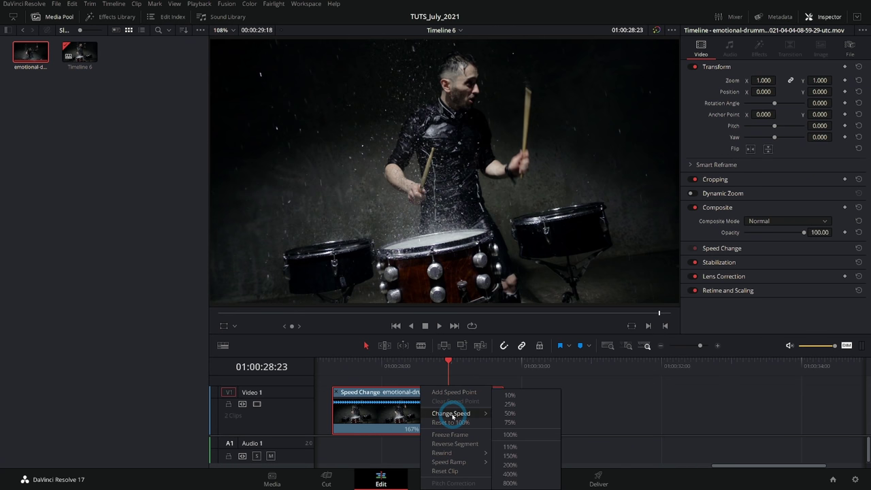
pyautogui.click(510, 414)
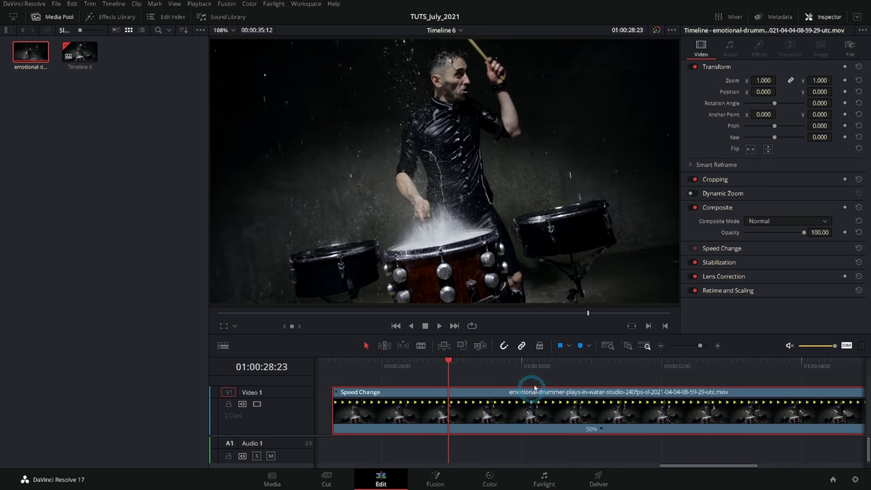
pyautogui.scroll(-1, 484, 392)
pyautogui.scroll(-1, 476, 388)
pyautogui.hscroll(2, 467, 381)
pyautogui.click(350, 361)
pyautogui.press('space')
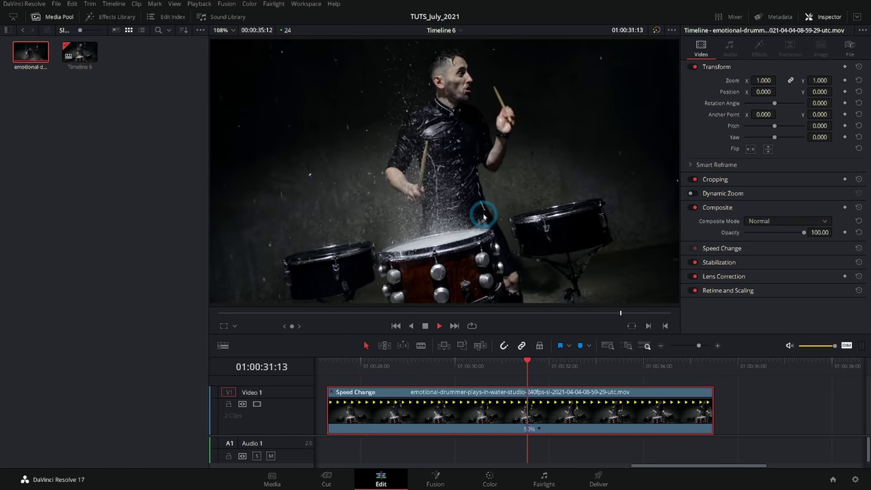
pyautogui.press('space')
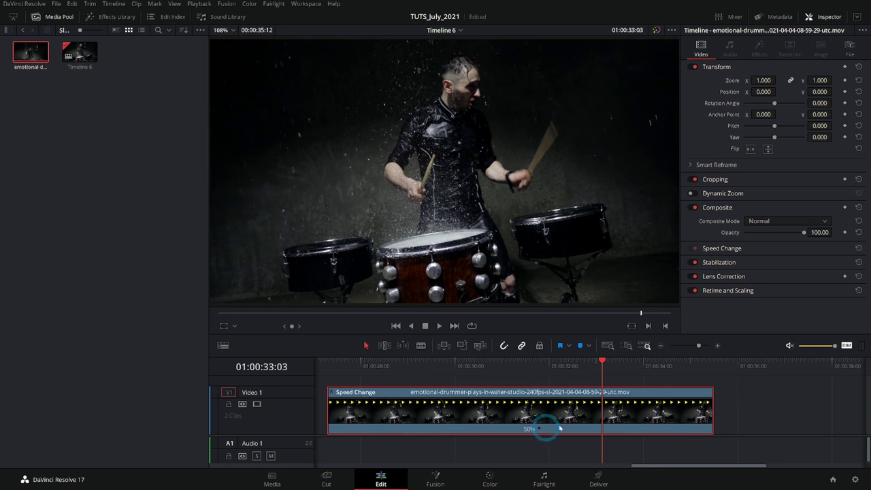
# Close the retime controls and open the Retime Process options in the selected clip's Retime and Scaling settings.
pyautogui.click(335, 392)
pyautogui.click(502, 412)
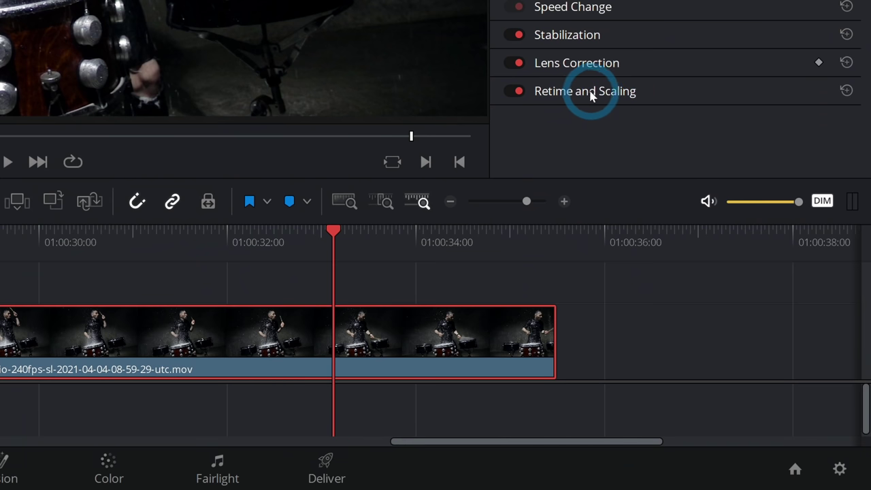
pyautogui.click(589, 91)
pyautogui.scroll(-1, 590, 95)
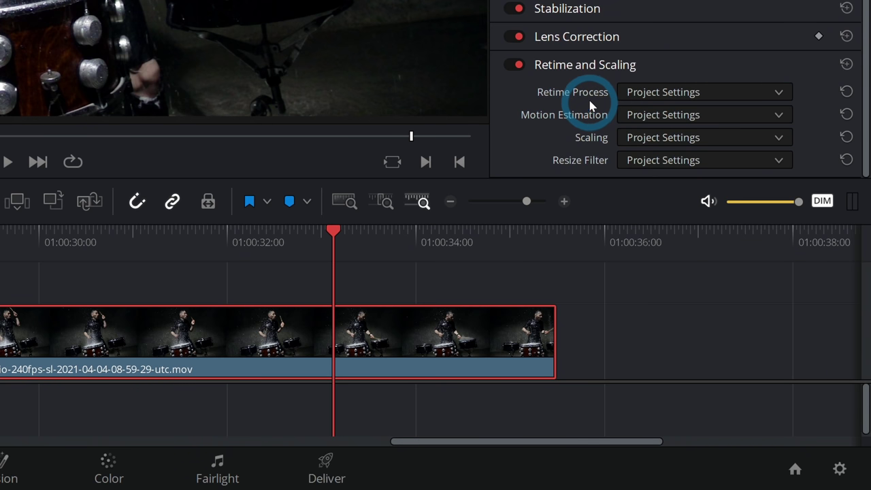
pyautogui.click(653, 95)
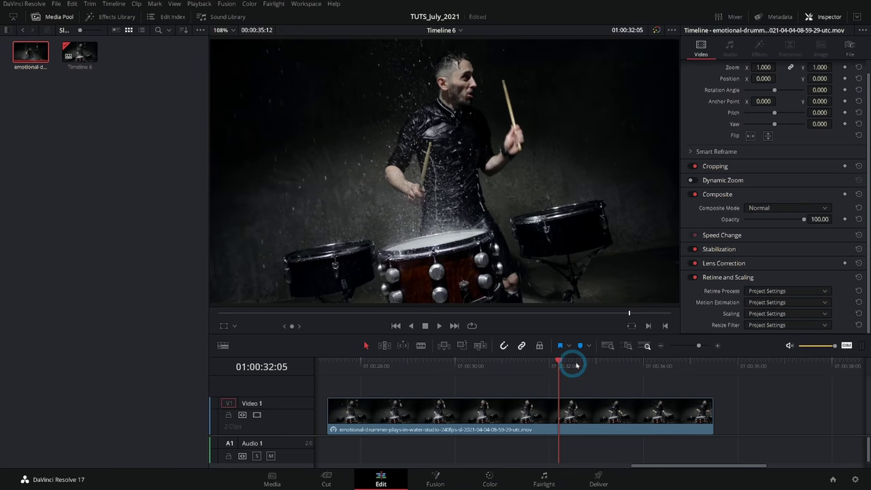
# Step frame by frame through the slowed clip from about 01:00:30:05, checking for repeated frames.
pyautogui.moveTo(575, 365); pyautogui.dragTo(465, 368)
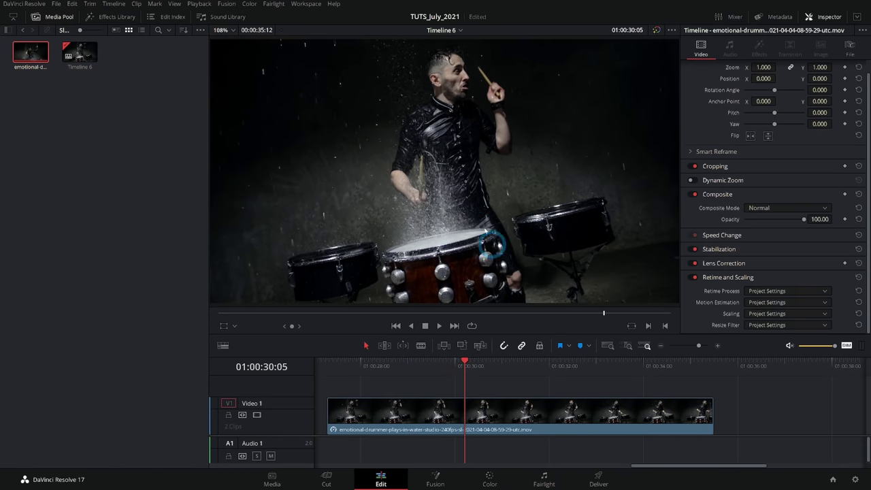
pyautogui.press('Left')
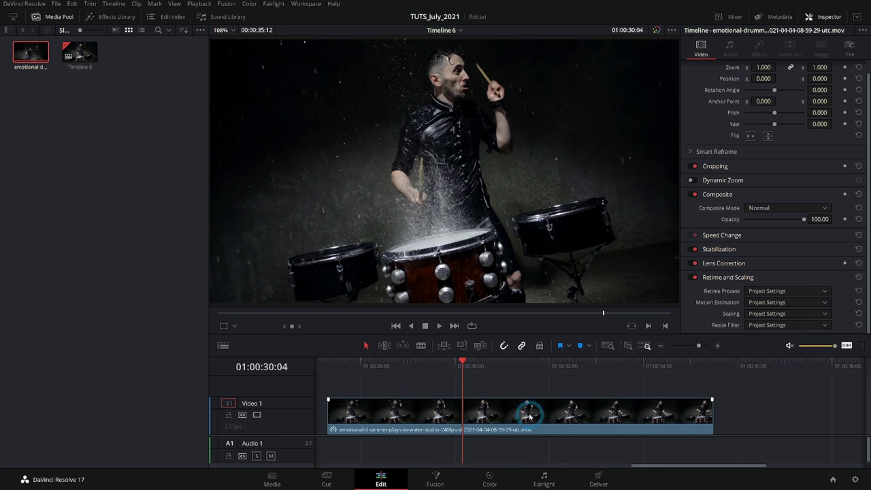
pyautogui.press('Right')
pyautogui.press('Right')
pyautogui.press('Left')
pyautogui.press('Left')
pyautogui.press('Right')
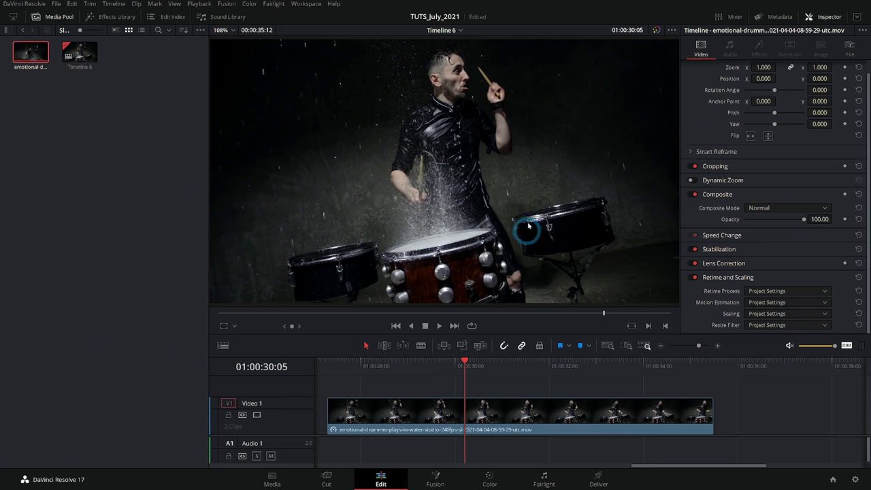
pyautogui.press('Right')
pyautogui.click(511, 154)
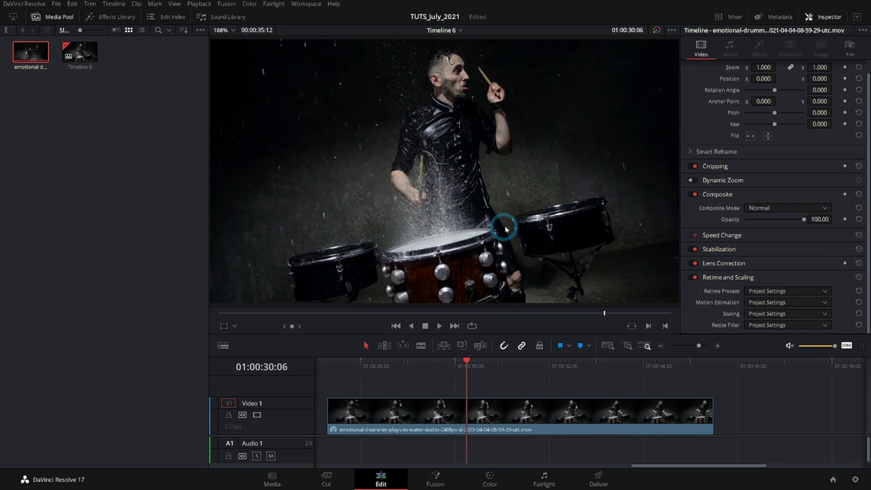
pyautogui.press('Right')
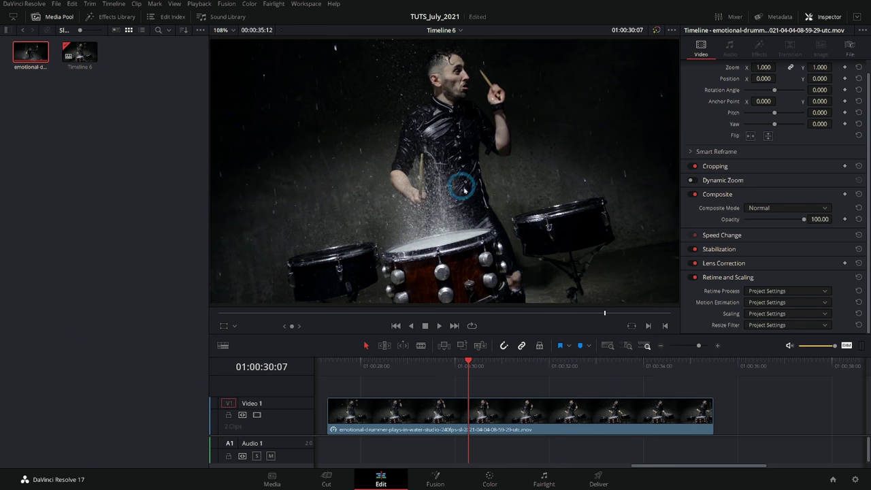
pyautogui.press('Right')
pyautogui.press('Right')
pyautogui.press('Right')
pyautogui.press('Right')
pyautogui.press('Right')
# Set the clip's Retime Process to Nearest and scrub the playhead to 01:00:30:15.
pyautogui.click(770, 290)
pyautogui.click(769, 302)
pyautogui.moveTo(510, 368); pyautogui.dragTo(484, 367)
# Set the clip's Retime Process to Frame Blend and play the slowed clip from its start.
pyautogui.click(767, 291)
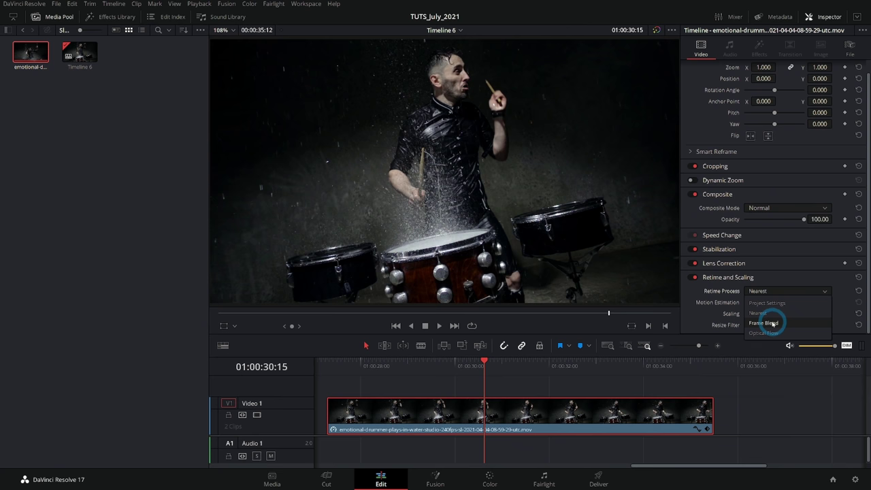
pyautogui.click(764, 322)
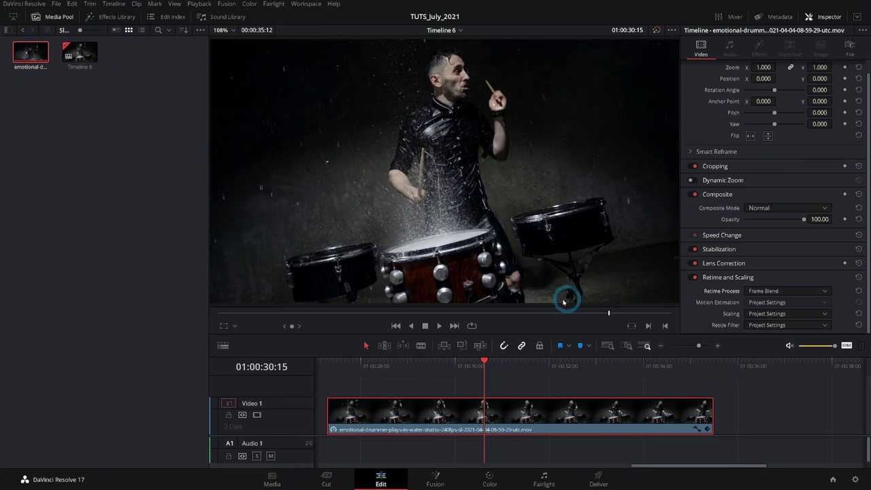
pyautogui.click(470, 371)
pyautogui.click(471, 327)
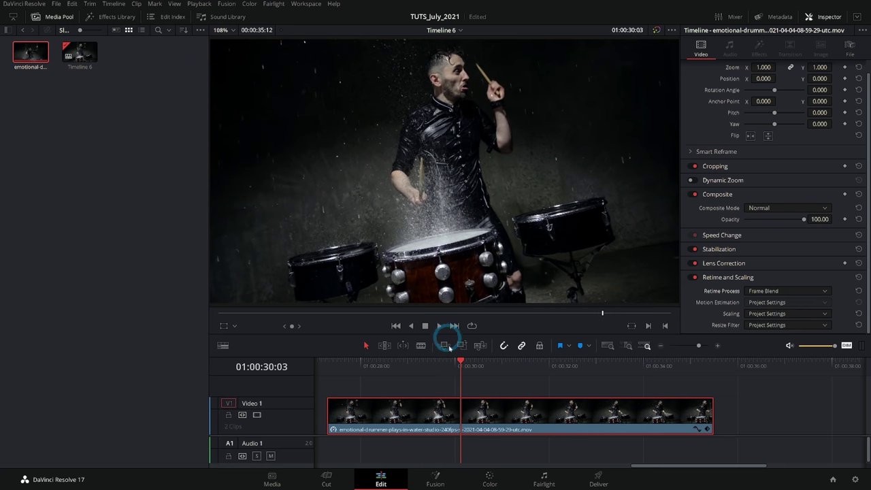
pyautogui.click(382, 367)
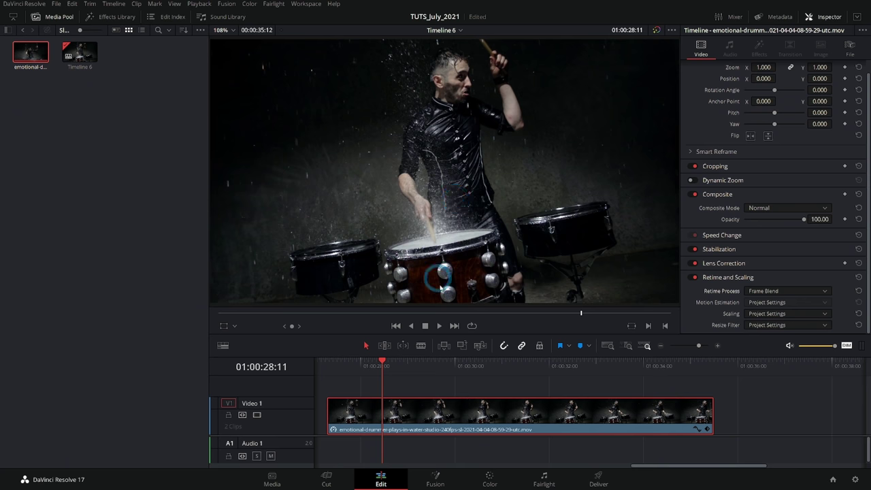
pyautogui.moveTo(361, 367); pyautogui.dragTo(334, 369)
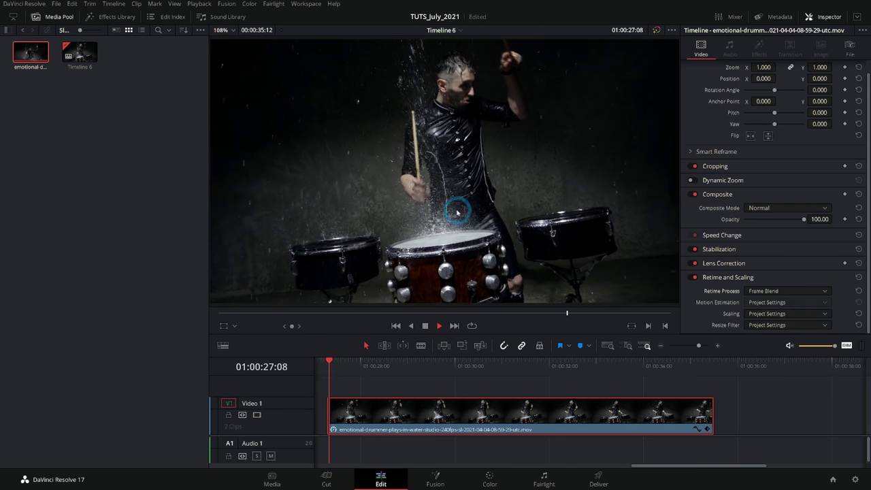
pyautogui.press('space')
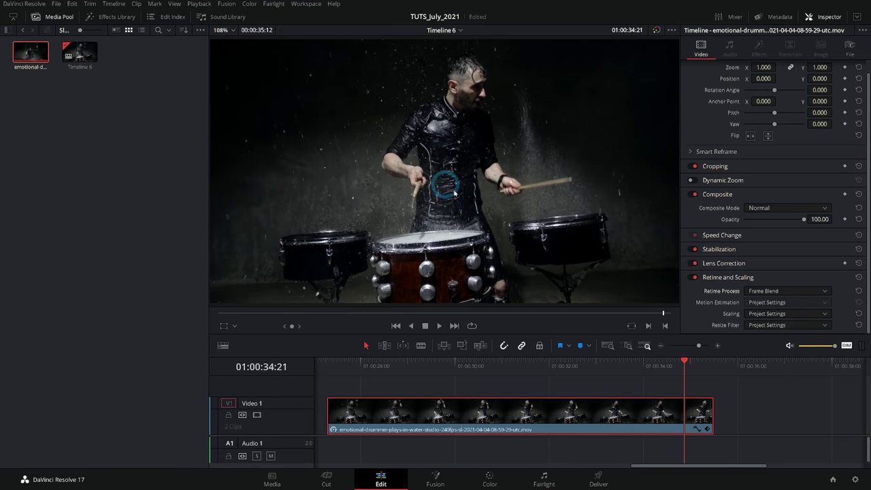
# Examine an enlarged view of the falling water drops around 01:00:30:20, comparing neighbouring frames for blending.
pyautogui.moveTo(340, 366); pyautogui.dragTo(417, 366)
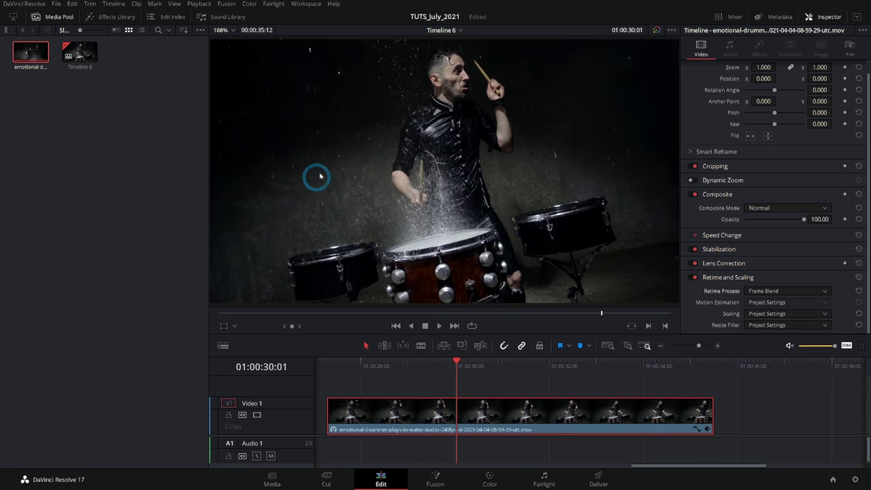
pyautogui.press('space')
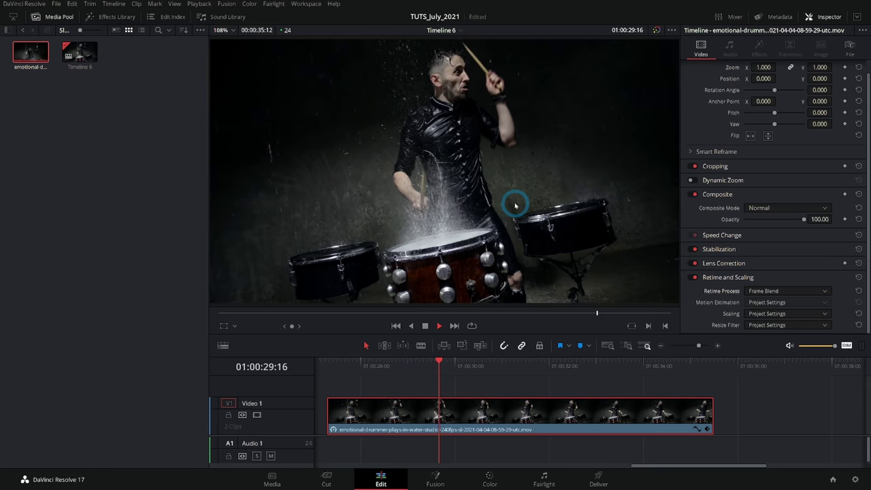
pyautogui.press('space')
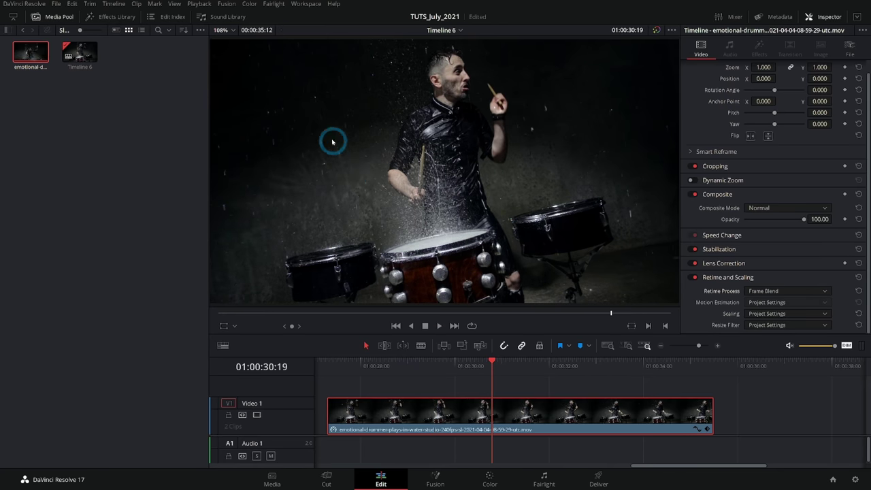
pyautogui.scroll(5, 338, 160)
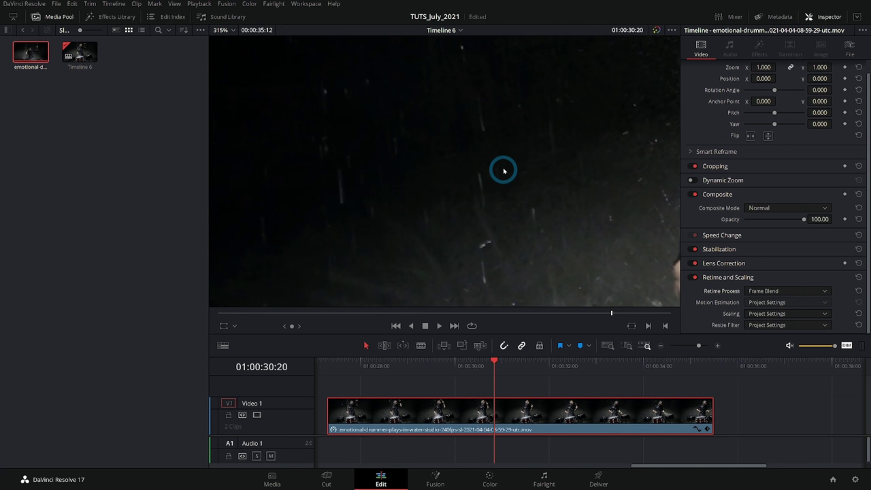
pyautogui.moveTo(503, 171); pyautogui.dragTo(497, 171)
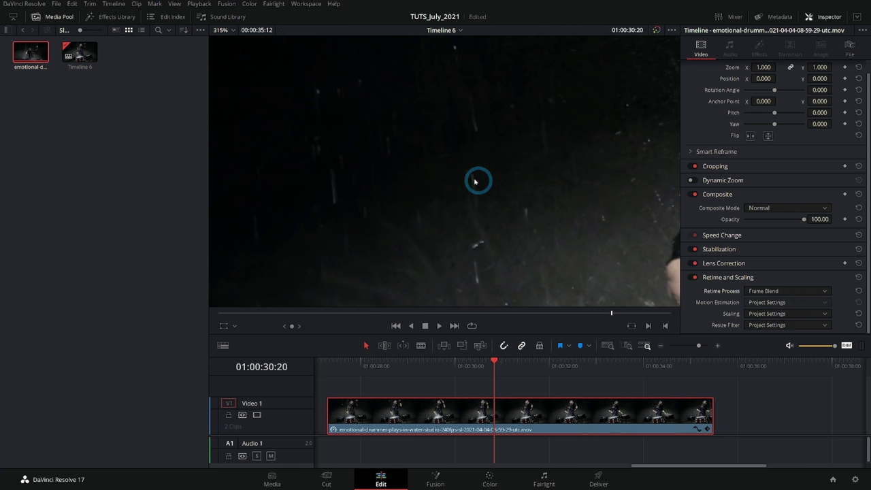
pyautogui.press('Right')
pyautogui.moveTo(476, 200)
pyautogui.mouseDown()
pyautogui.moveTo(492, 215)
pyautogui.moveTo(471, 181)
pyautogui.moveTo(485, 205)
pyautogui.moveTo(478, 191)
pyautogui.mouseUp()
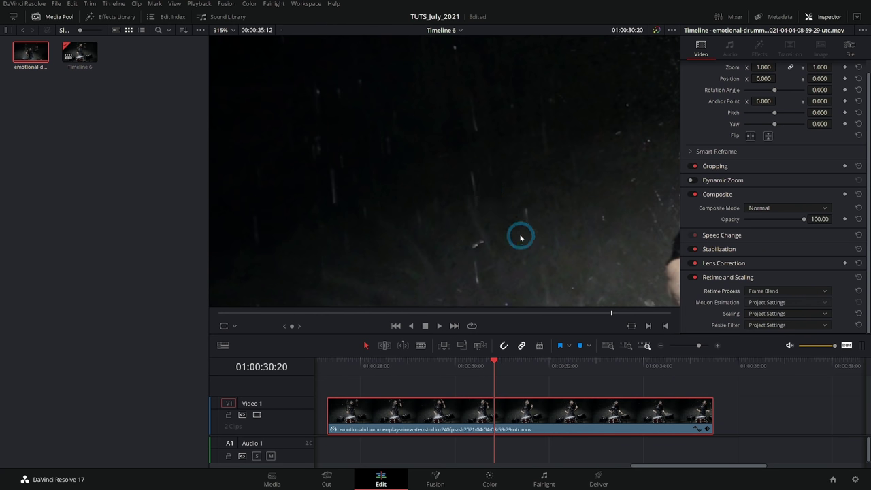
pyautogui.scroll(-5, 521, 237)
# Play the frame-blended clip again from near its start, then park the playhead at 01:00:29:20.
pyautogui.moveTo(394, 368); pyautogui.dragTo(346, 365)
pyautogui.press('space')
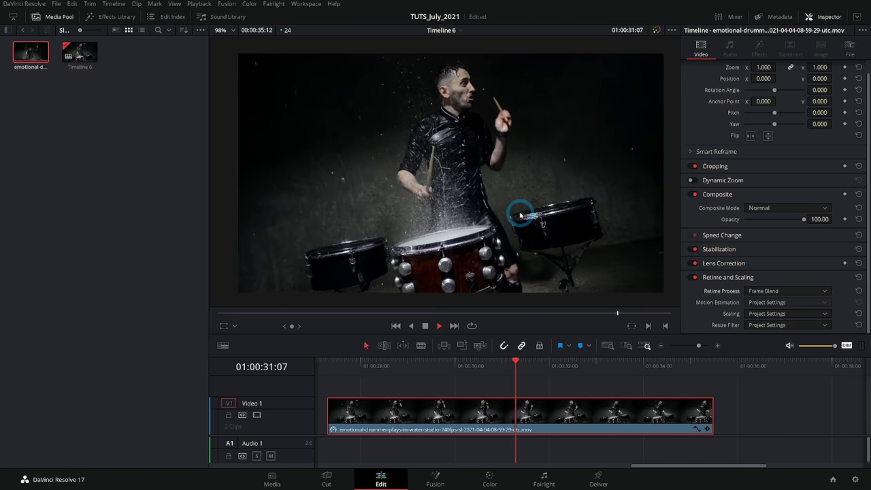
pyautogui.click(446, 366)
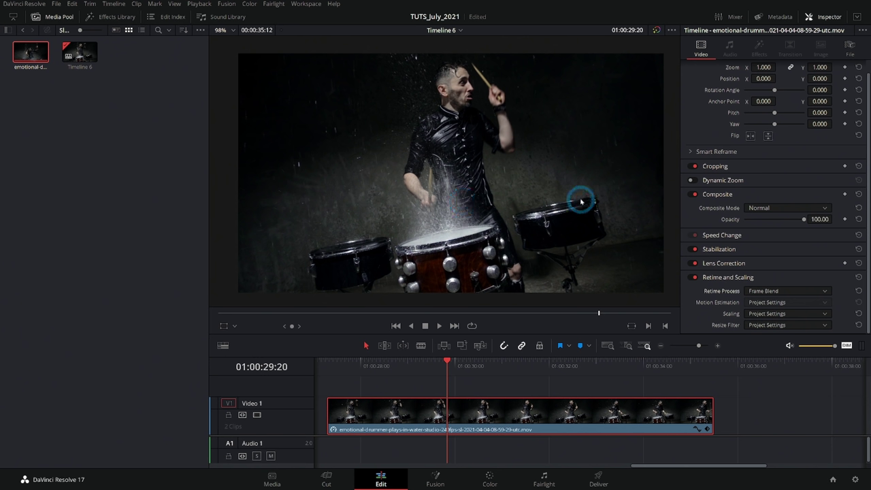
# Set the clip's Retime Process to Optical Flow and inspect the enlarged water drops around 01:00:29:17.
pyautogui.click(762, 291)
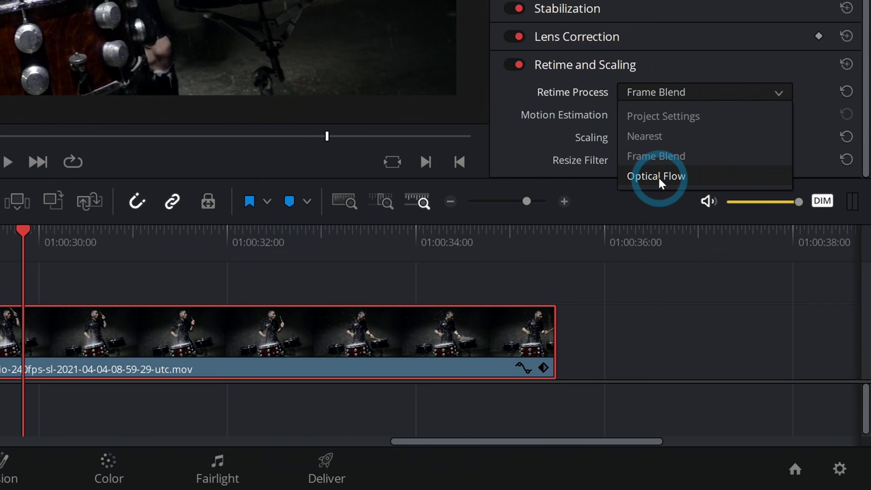
pyautogui.click(764, 333)
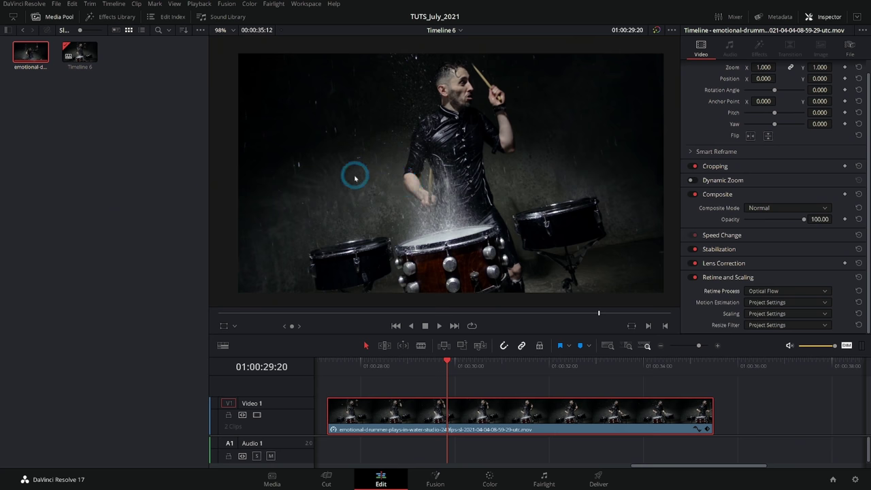
pyautogui.scroll(5, 354, 178)
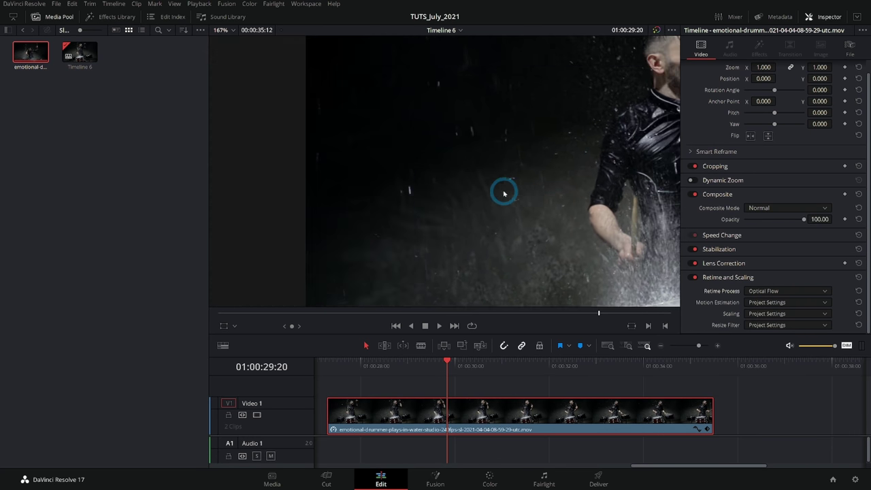
pyautogui.scroll(8, 504, 194)
pyautogui.press('Left')
pyautogui.press('Left')
pyautogui.press('Left')
pyautogui.press('Left')
pyautogui.press('Left')
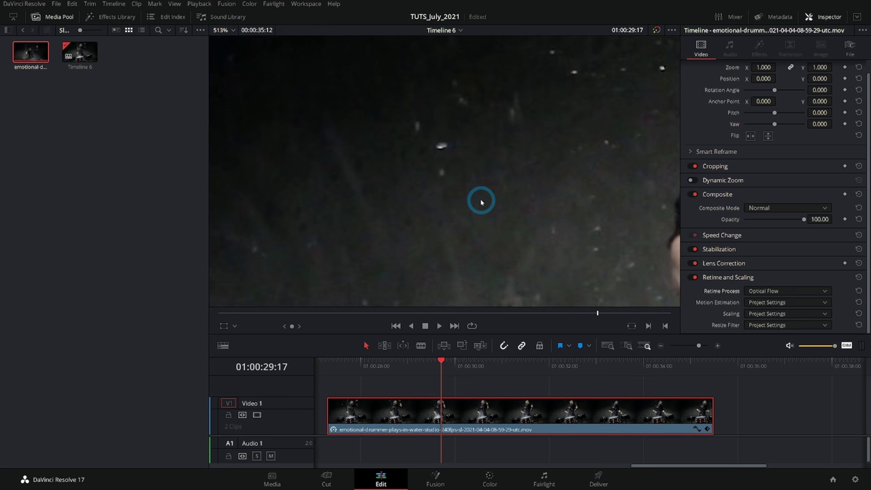
pyautogui.press('Right')
# Examine the falling drops frame by frame up to 01:00:30:08, checking how Optical Flow renders the in-between frames.
pyautogui.press('Right')
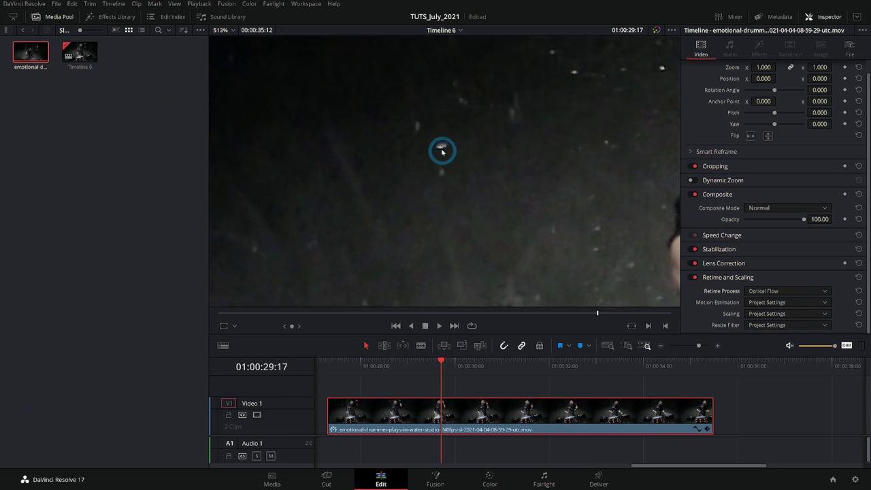
pyautogui.press('Right')
pyautogui.press('Right')
pyautogui.press('Right')
pyautogui.press('Right')
pyautogui.press('Right')
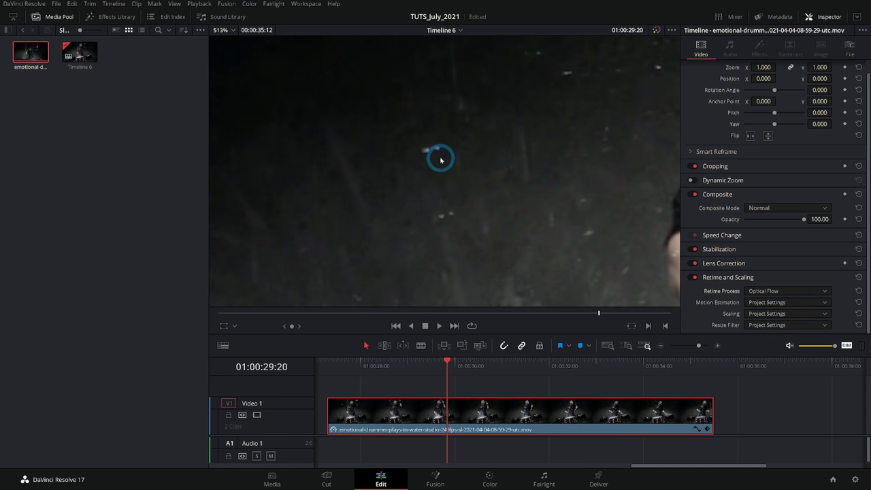
pyautogui.press('Right')
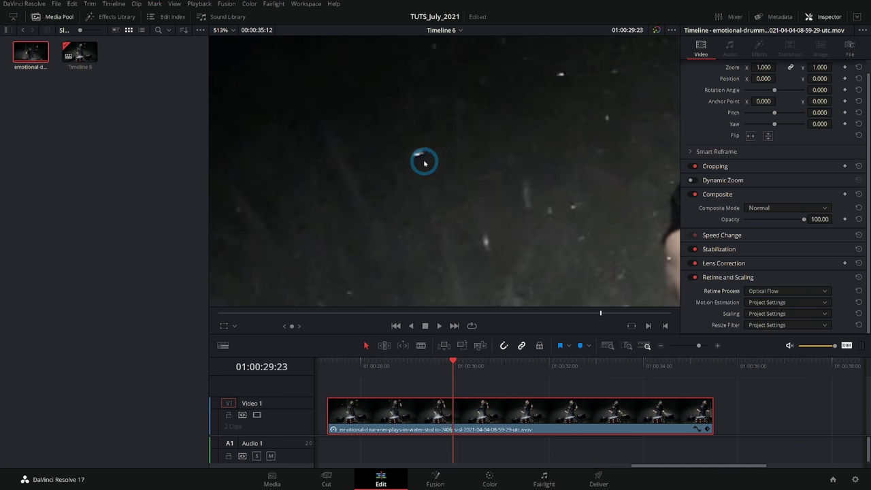
pyautogui.press('Left')
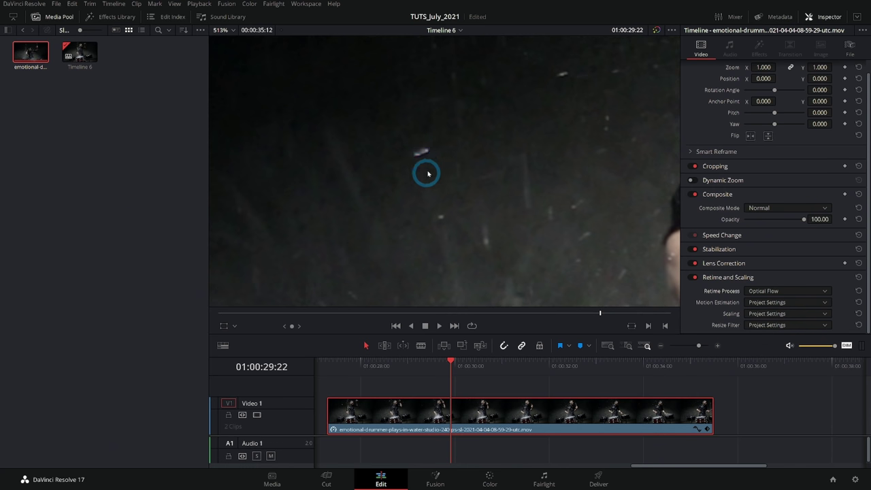
pyautogui.press('Right')
pyautogui.press('Right')
pyautogui.press('Right')
pyautogui.press('Right')
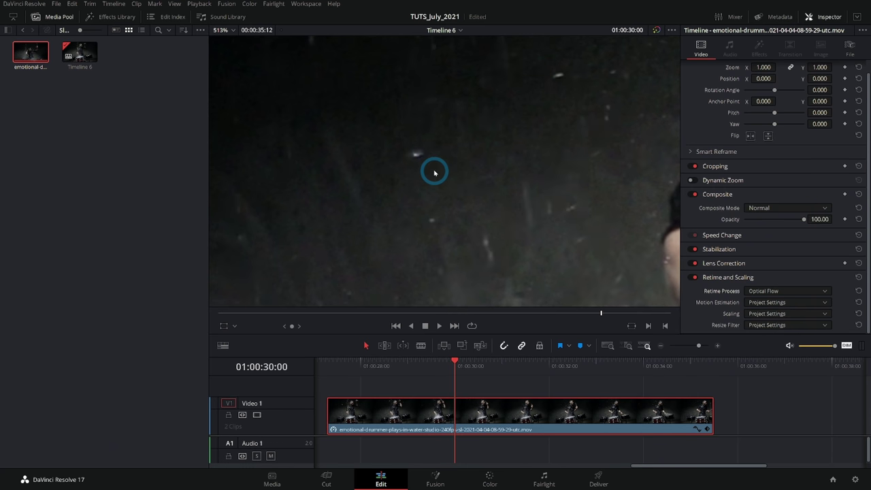
pyautogui.press('Right')
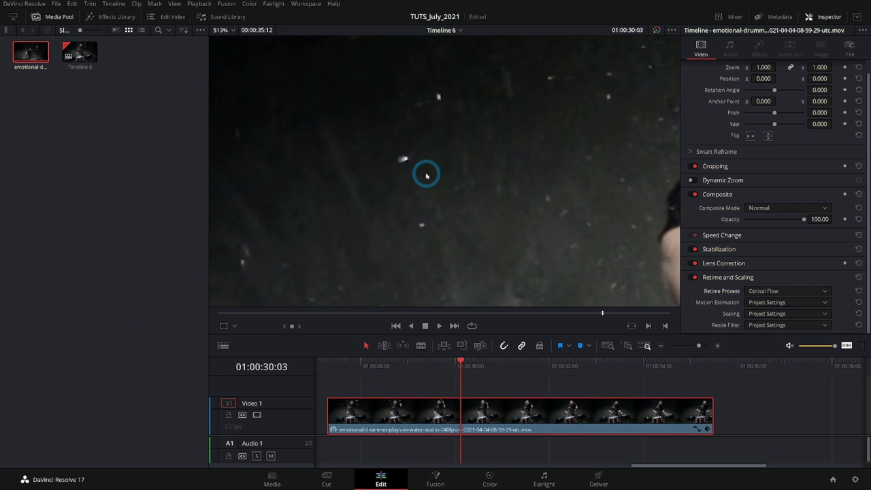
pyautogui.press('Right')
pyautogui.press('Right')
pyautogui.press('Right')
pyautogui.press('Right')
pyautogui.press('Right')
pyautogui.press('Right')
pyautogui.press('Right')
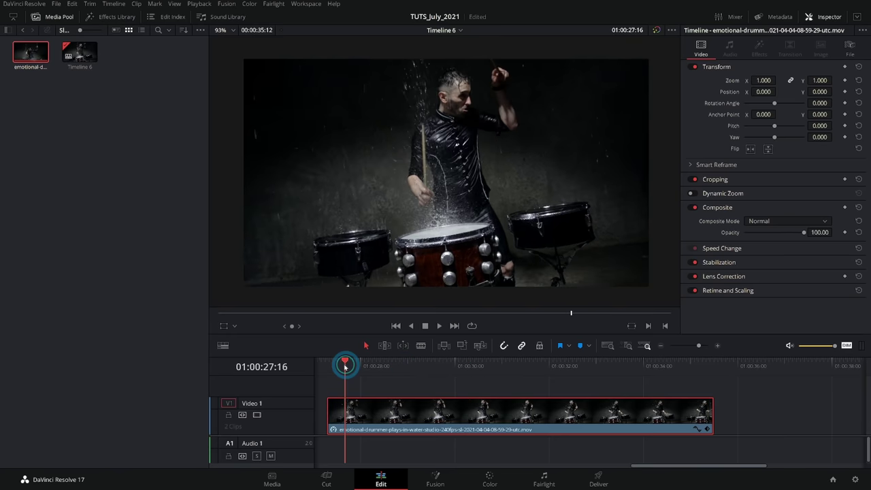
# Play the Optical Flow clip from near its start with the whole picture in view.
pyautogui.moveTo(344, 364); pyautogui.dragTo(334, 370)
pyautogui.press('space')
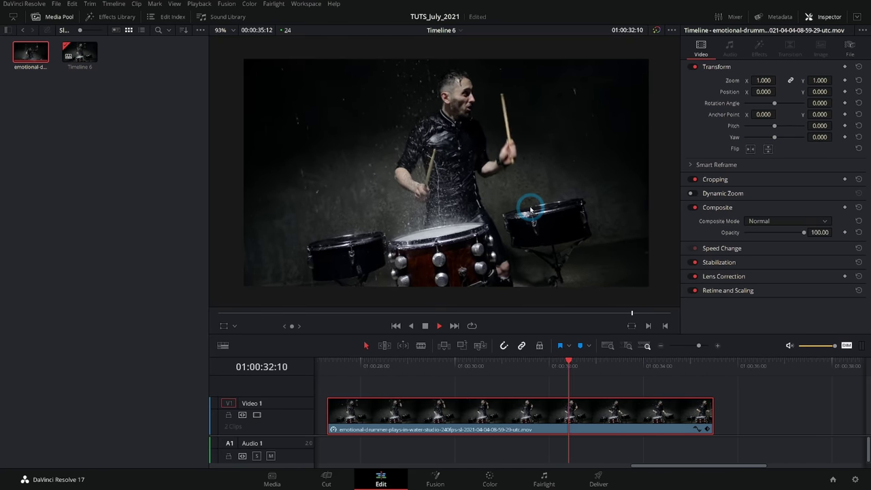
pyautogui.press('space')
# Enlarge the drumstick area and set the clip's Motion Estimation to Standard Better.
pyautogui.click(725, 290)
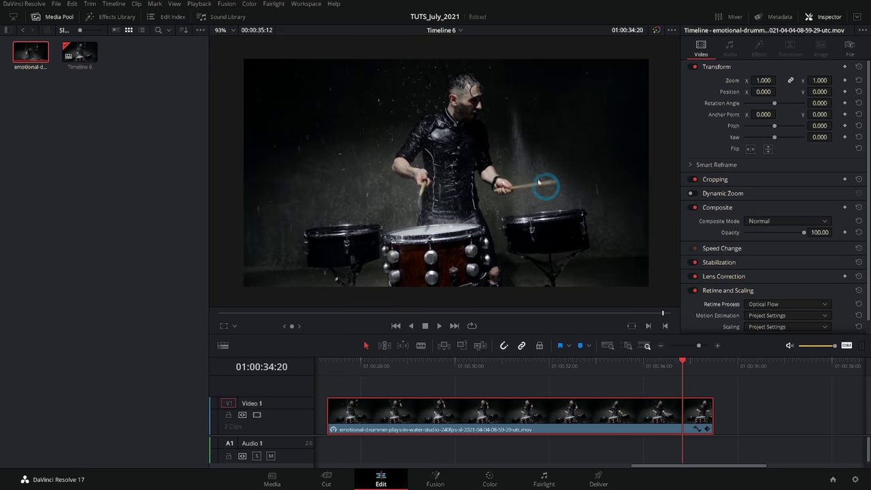
pyautogui.scroll(5, 539, 182)
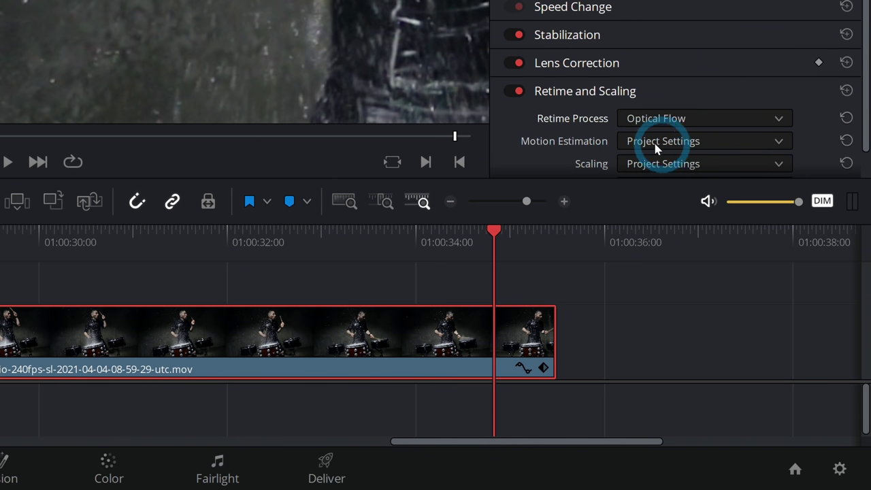
pyautogui.click(770, 316)
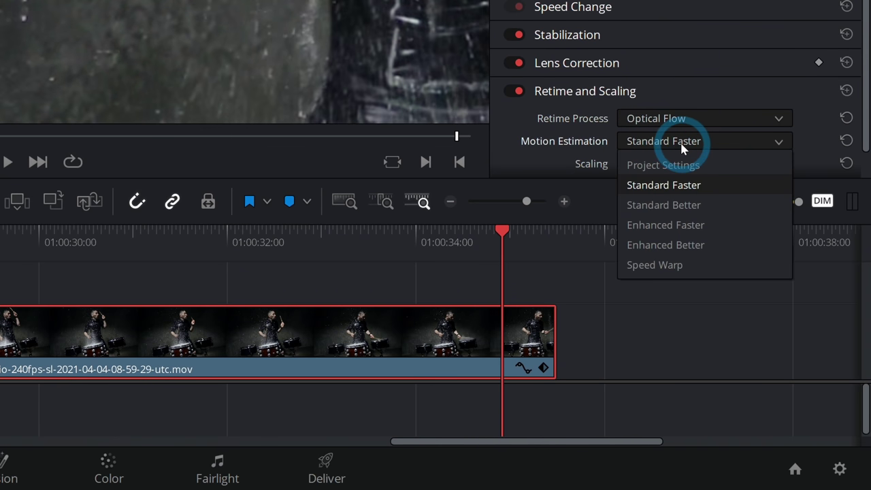
pyautogui.click(698, 206)
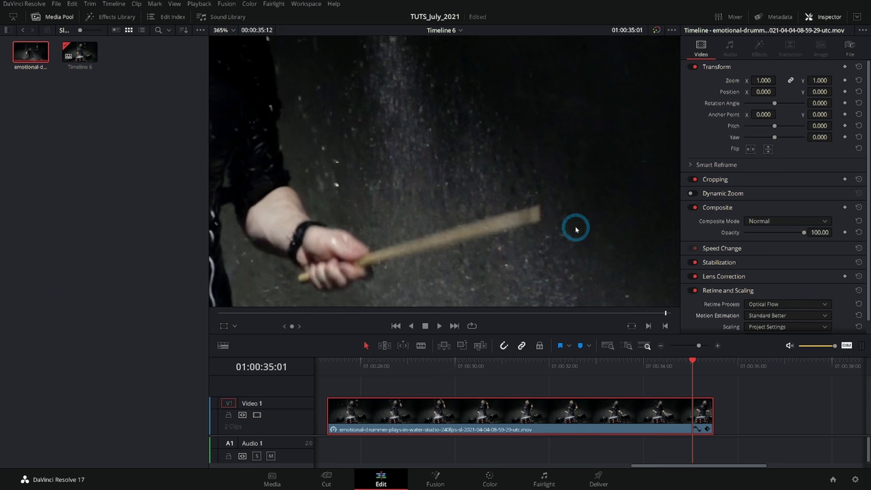
# Set the clip's Motion Estimation to Enhanced Better and step the playhead back to 01:00:34:17.
pyautogui.click(769, 316)
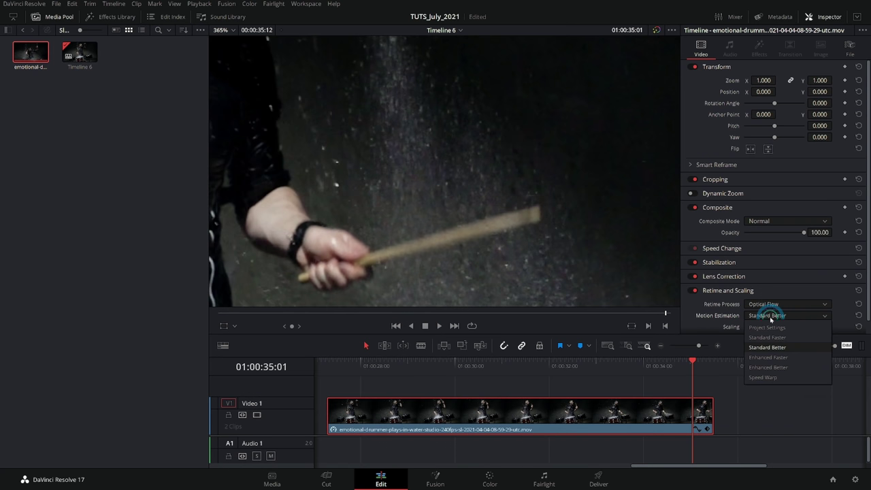
pyautogui.click(774, 368)
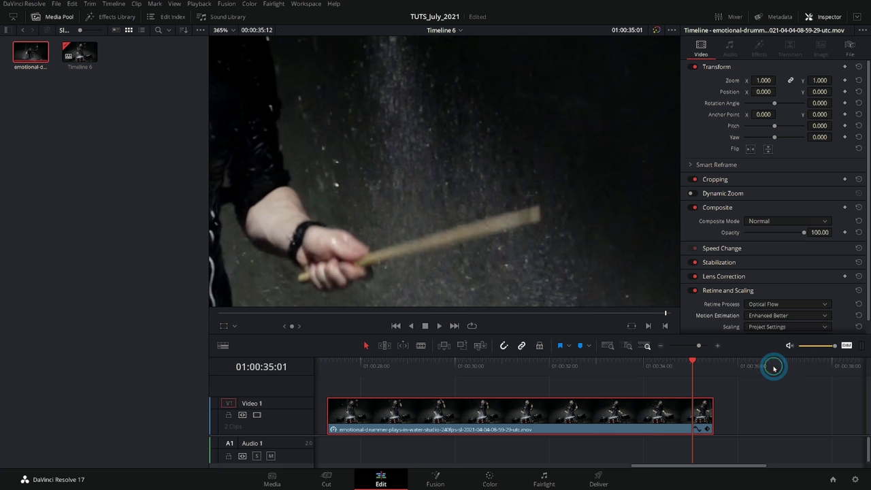
pyautogui.press('j')
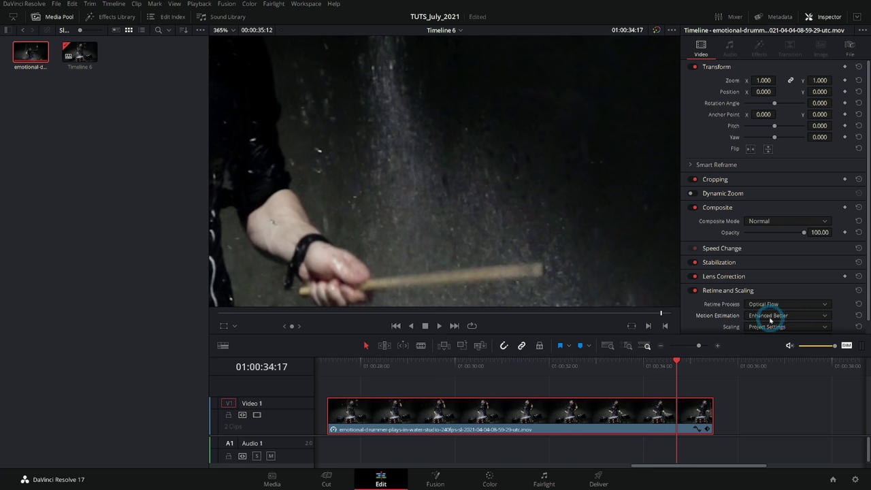
# Set the clip's Motion Estimation to Speed Warp and move the playhead to 01:00:34:18.
pyautogui.click(771, 317)
pyautogui.click(774, 378)
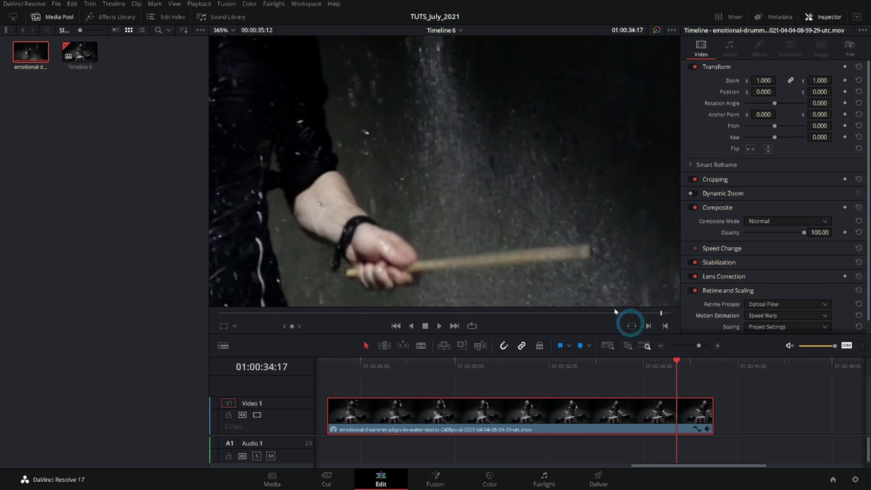
pyautogui.click(659, 364)
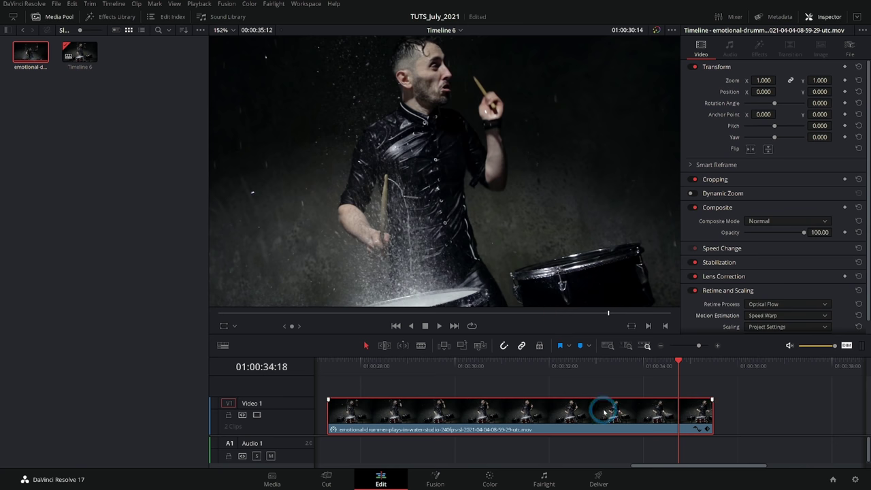
# Enable Render Cache Color Output for the clip and trim its end to 01:00:30:09.
pyautogui.rightClick(615, 416)
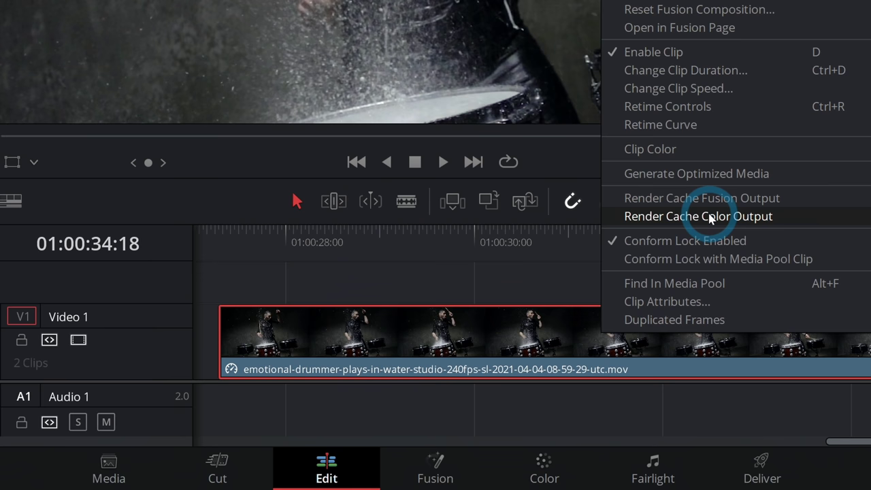
pyautogui.click(710, 216)
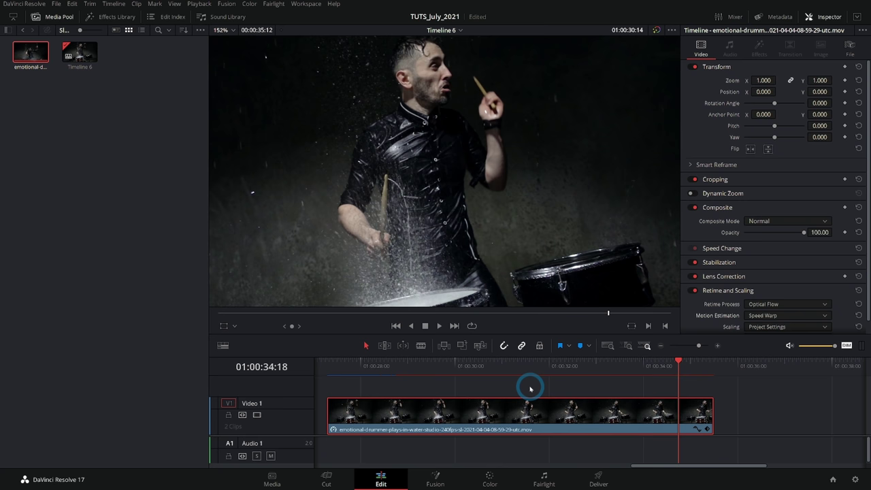
pyautogui.moveTo(710, 408); pyautogui.dragTo(474, 412)
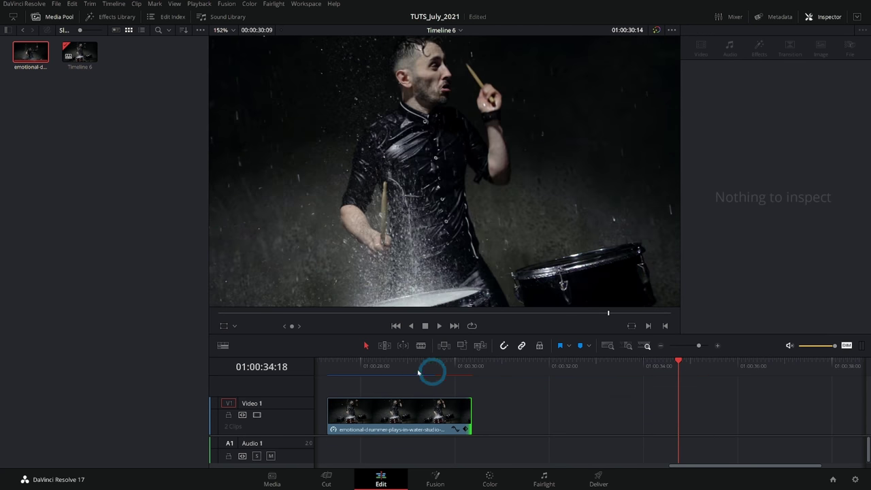
pyautogui.click(486, 378)
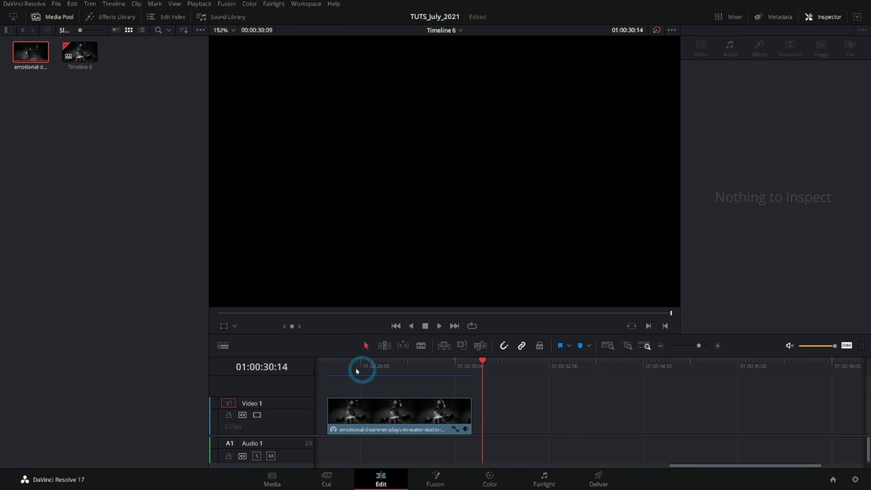
# Play the cached Speed Warp clip twice from its start, adjusting the framing to judge the motion.
pyautogui.press('Up')
pyautogui.scroll(-3, 509, 210)
pyautogui.moveTo(463, 208); pyautogui.dragTo(486, 189)
pyautogui.scroll(1, 548, 180)
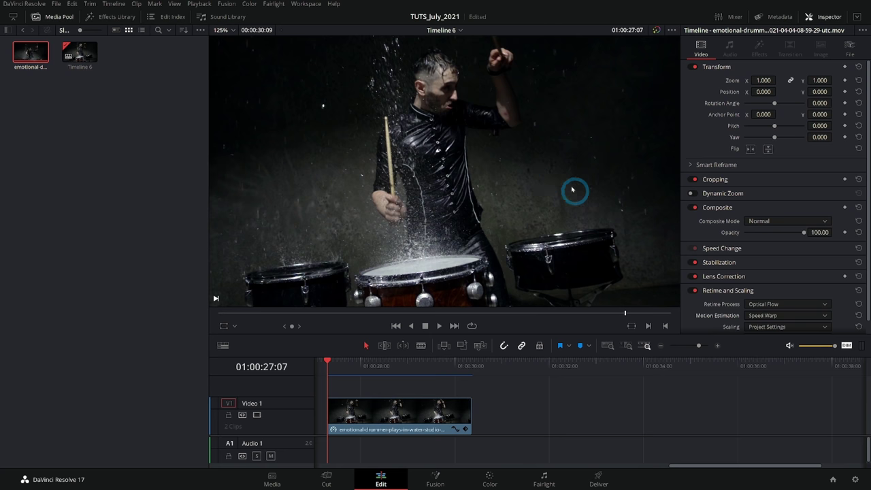
pyautogui.press('space')
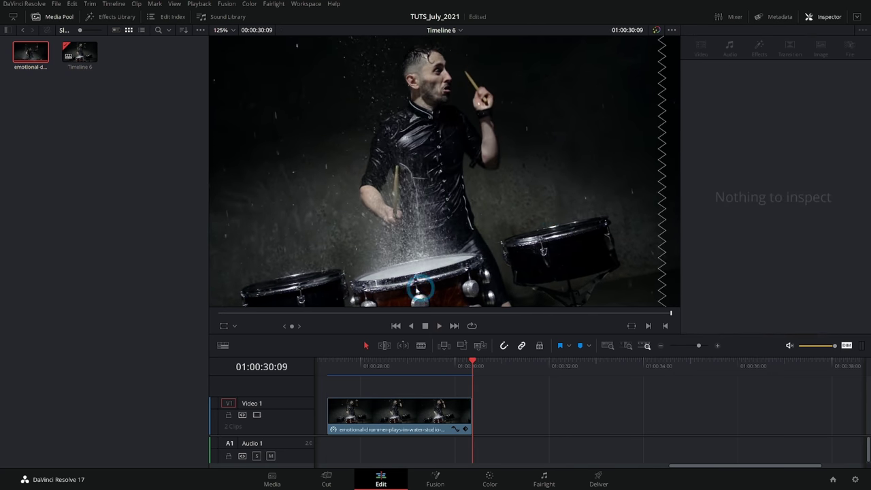
pyautogui.click(334, 368)
pyautogui.press('space')
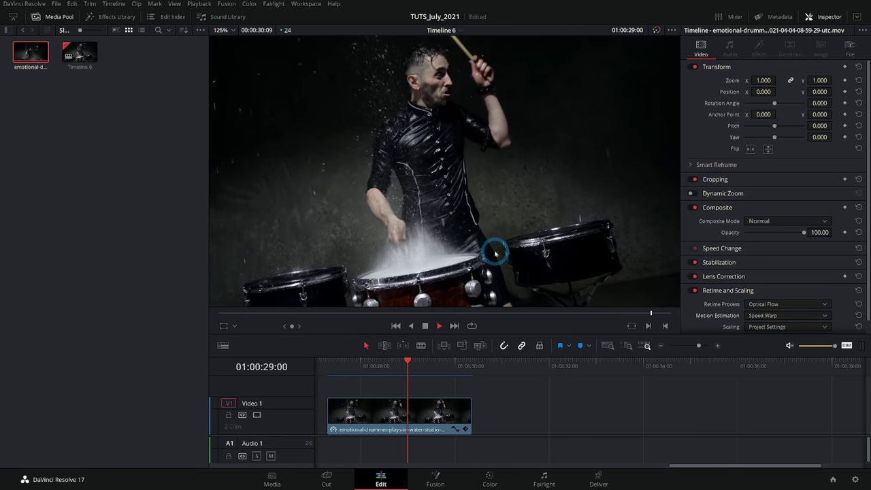
pyautogui.scroll(-2, 468, 230)
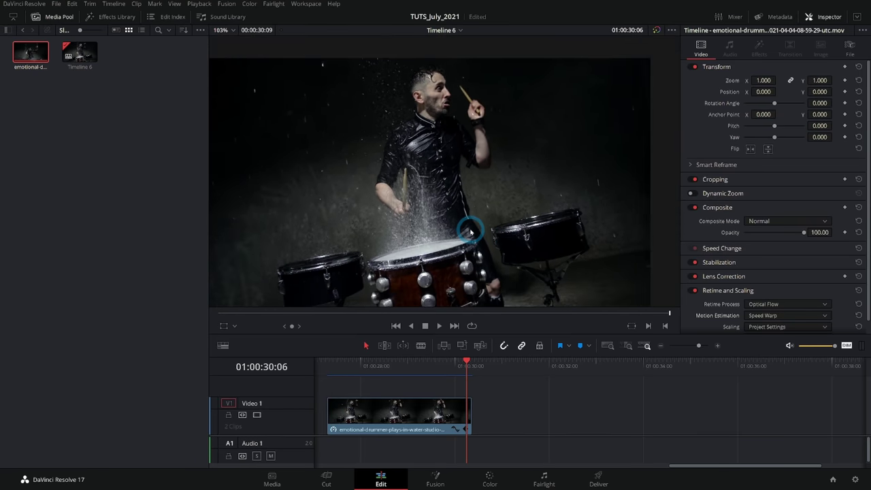
pyautogui.scroll(1, 456, 221)
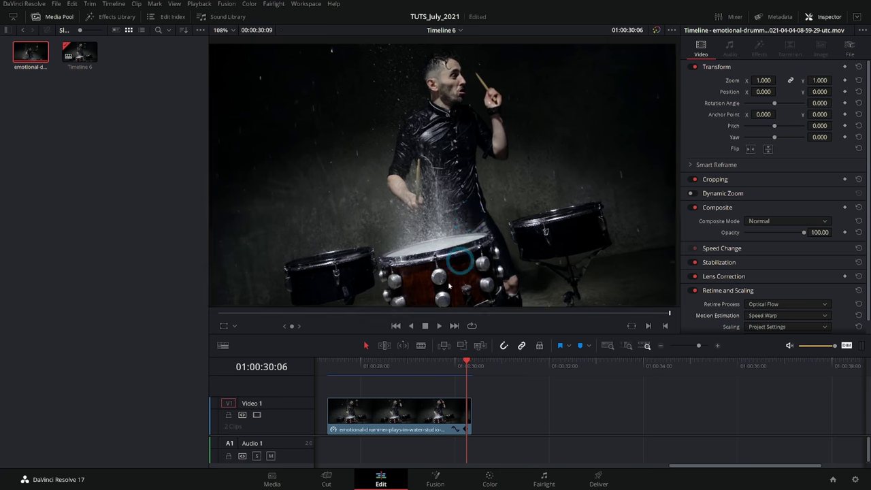
# Duplicate the clip on Video 1 to start at 01:00:31:02 and set the copy's Retime Process to Nearest.
pyautogui.click(349, 367)
pyautogui.click(413, 365)
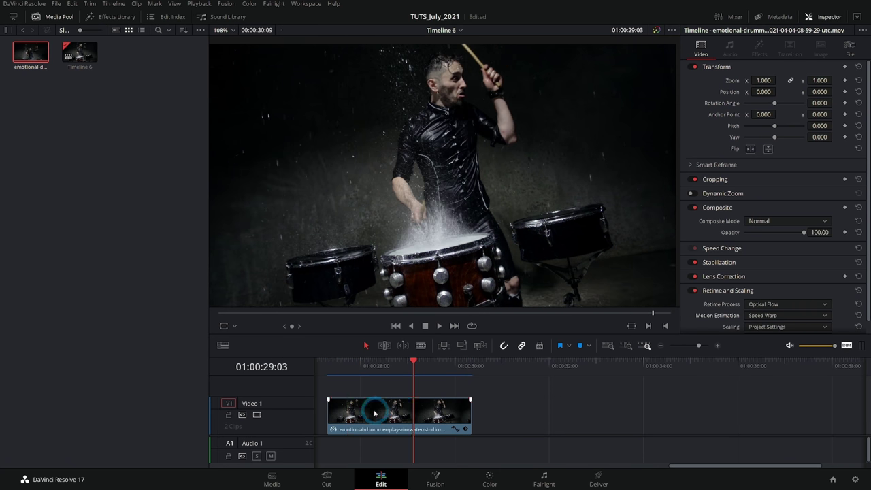
pyautogui.moveTo(375, 410); pyautogui.dragTo(554, 413)
pyautogui.click(779, 304)
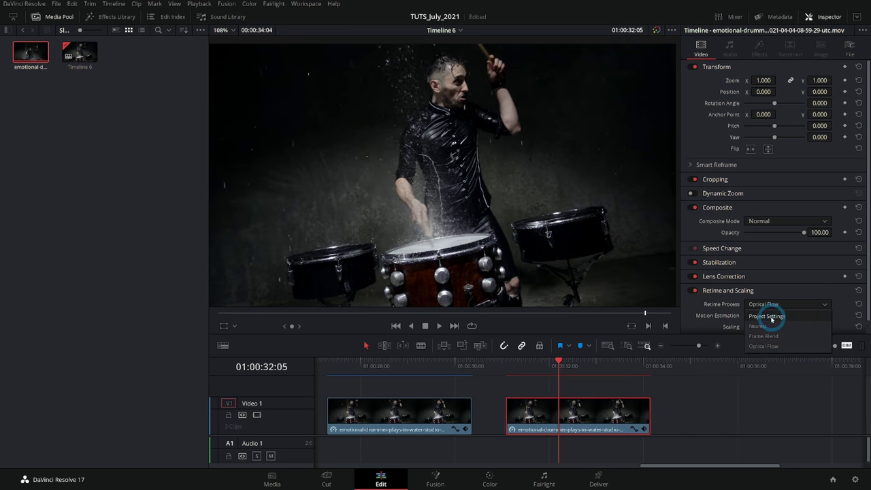
pyautogui.click(759, 326)
# Play the Nearest copy, then replay the Speed Warp clip from its start for comparison.
pyautogui.press('/')
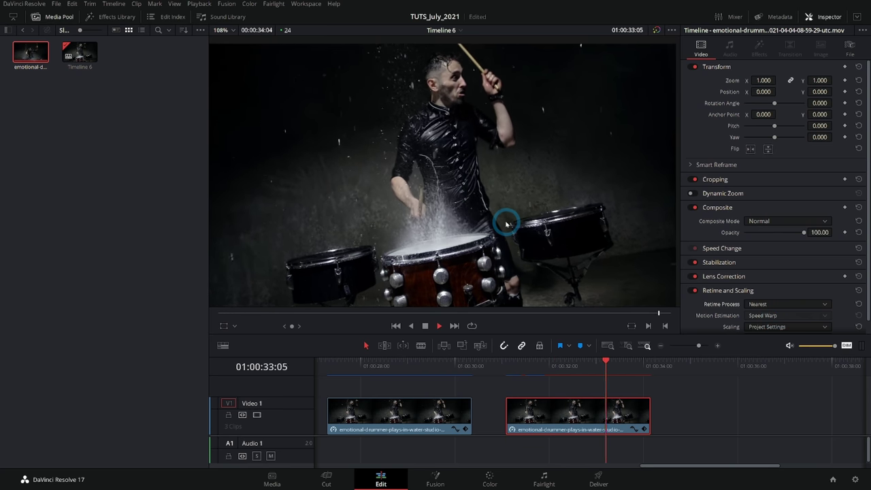
pyautogui.click(522, 358)
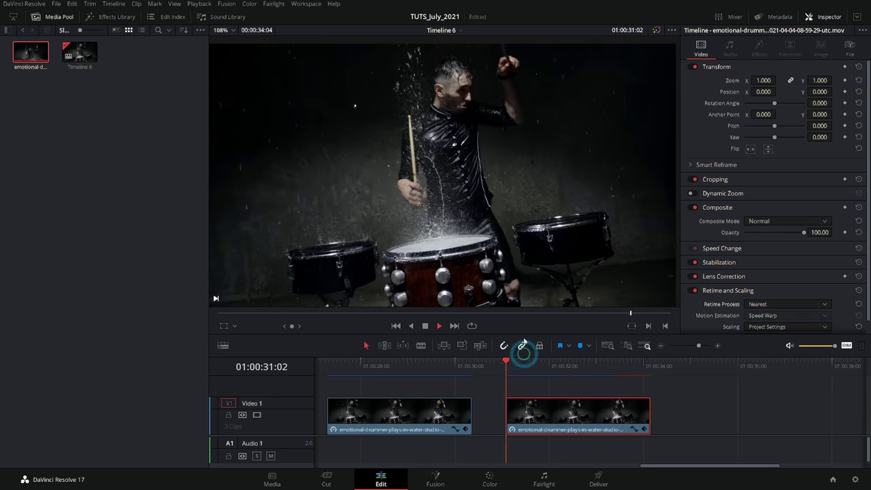
pyautogui.click(330, 364)
pyautogui.press('space')
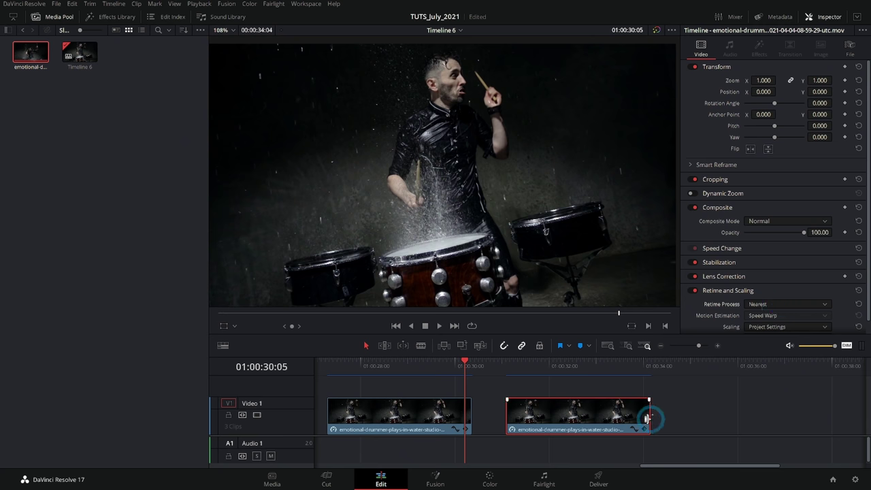
# Fit the whole timeline in view and play a short stretch of the long first drummer clip from around six seconds in.
pyautogui.hotkey('shift', 'z')
pyautogui.click(412, 366)
pyautogui.press('space')
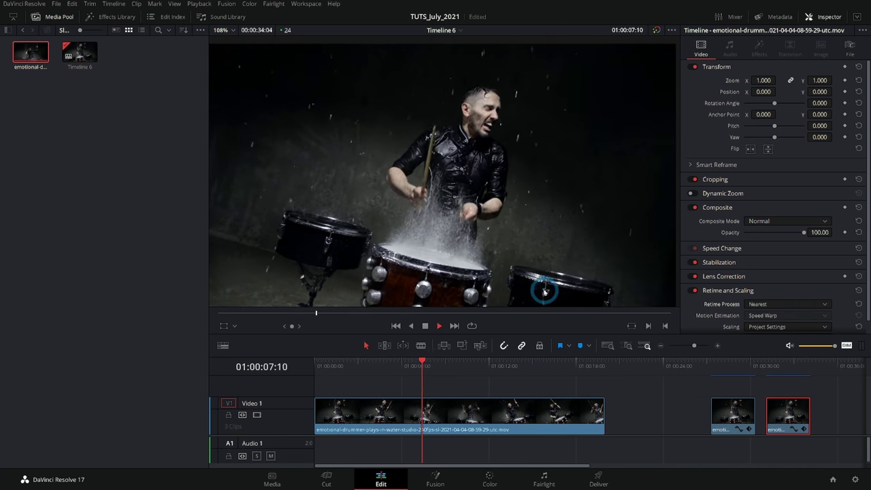
pyautogui.press('space')
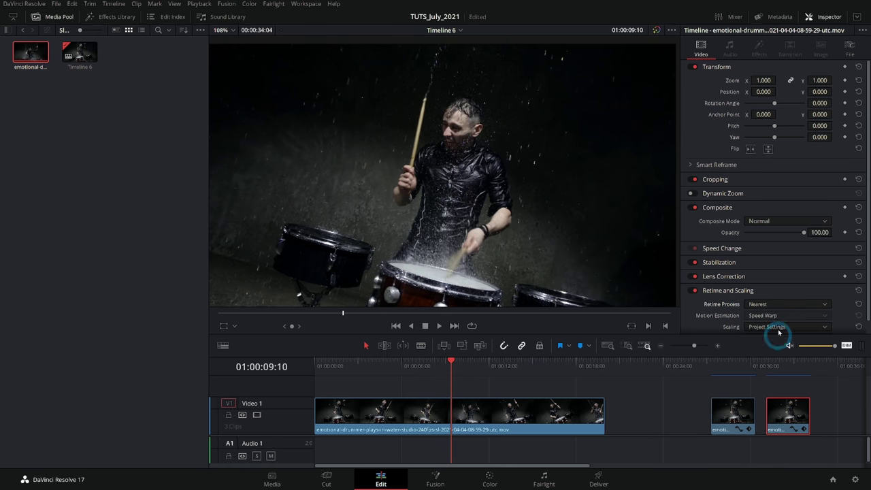
# Show retime controls on the first drummer clip, add a speed point at 01:00:06:04, and speed up the section after it.
pyautogui.click(393, 416)
pyautogui.hotkey('ctrl', 'r')
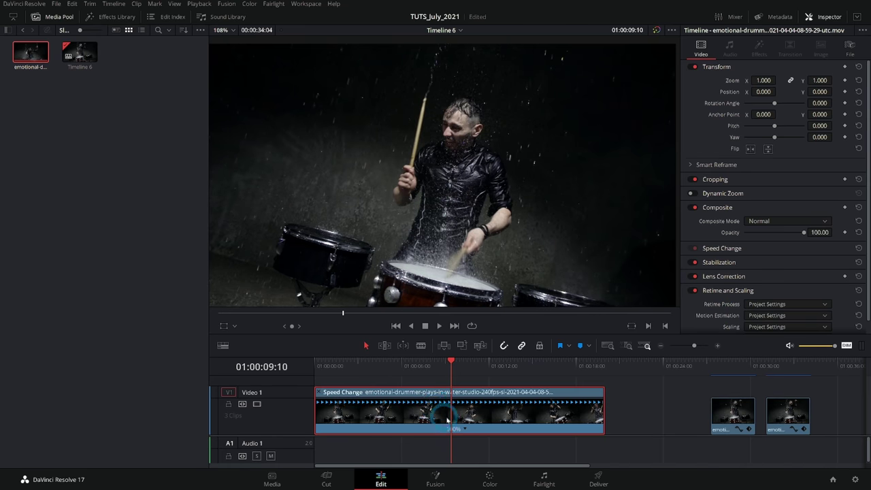
pyautogui.click(466, 430)
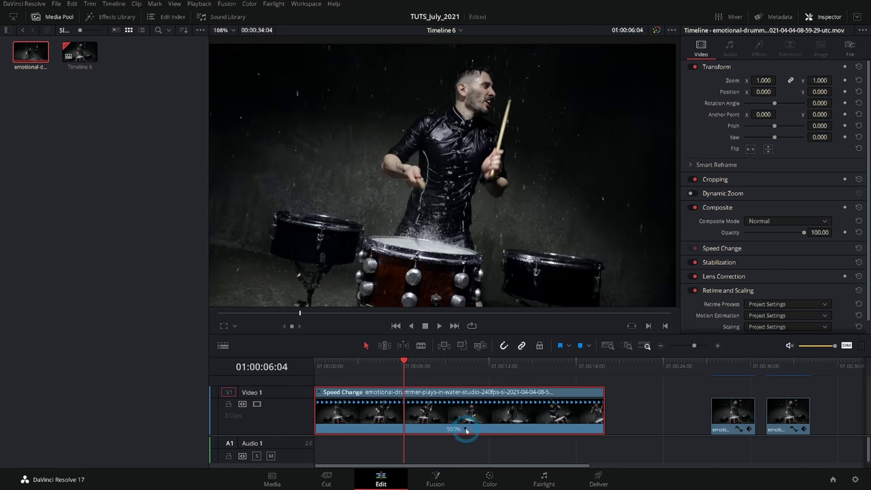
pyautogui.click(467, 430)
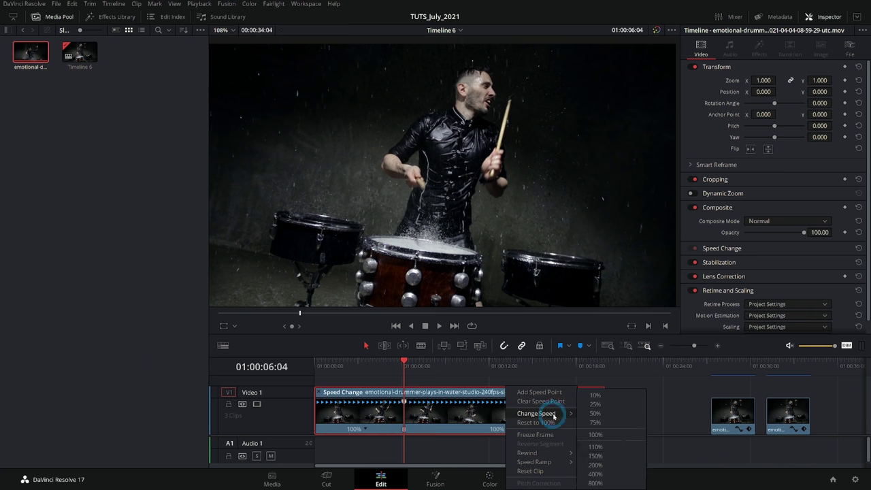
pyautogui.click(596, 483)
# Play the first clip from 01:00:04:23 across the speed point, stop at 01:00:07:07, and inspect the drummer's face up close for motion blur.
pyautogui.click(386, 366)
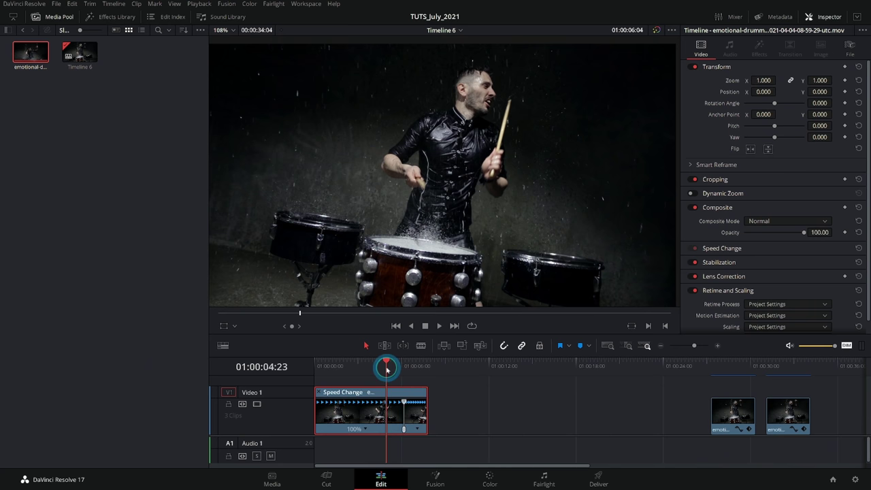
pyautogui.press('space')
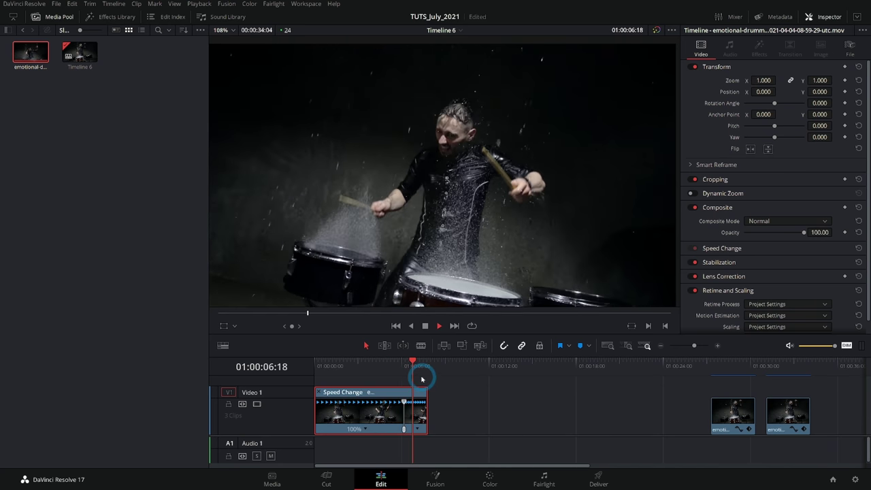
pyautogui.press('space')
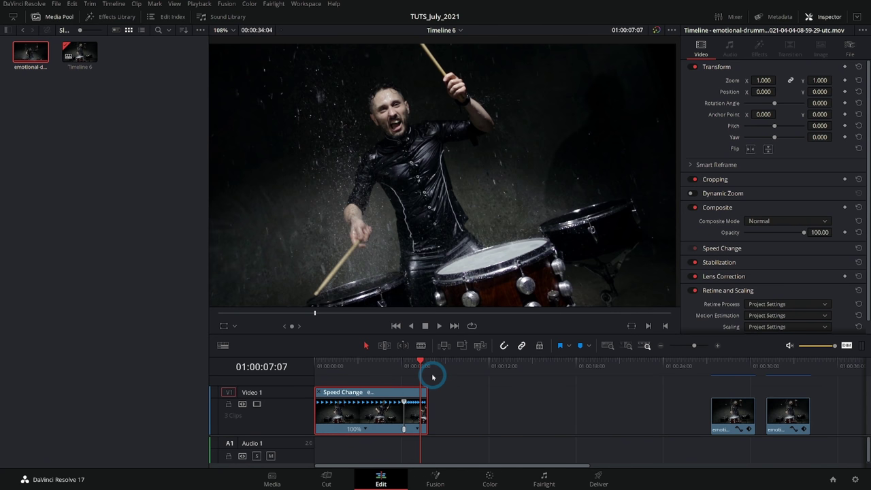
pyautogui.scroll(5, 457, 140)
pyautogui.scroll(1, 485, 189)
pyautogui.moveTo(646, 290); pyautogui.dragTo(652, 292)
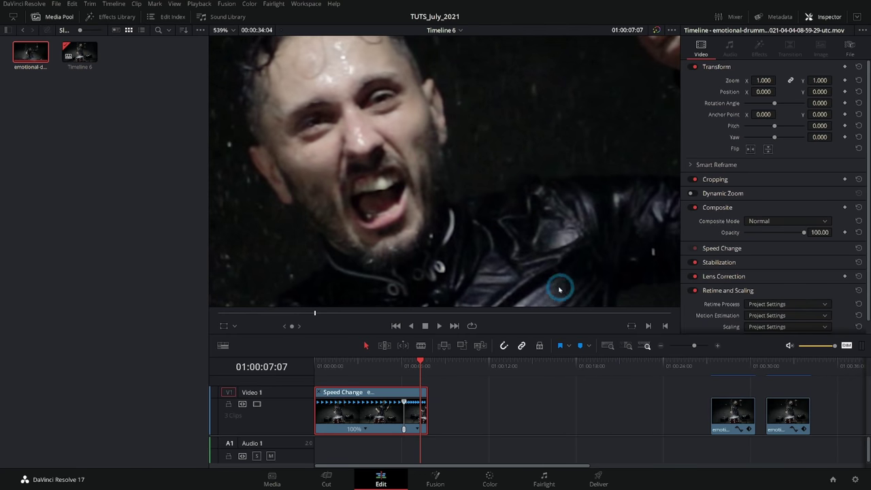